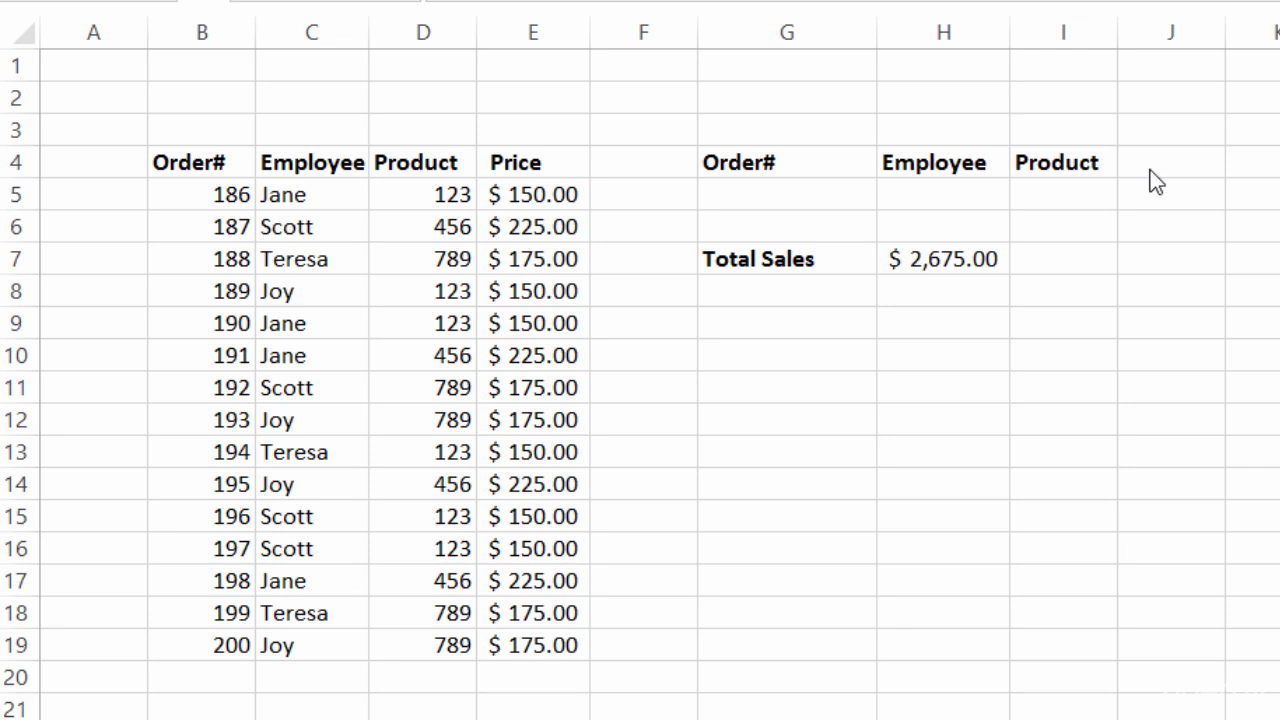
Step: Set the employee criterion in H5 to the second, first, third and fourth listed employees in turn
left_click(984, 193)
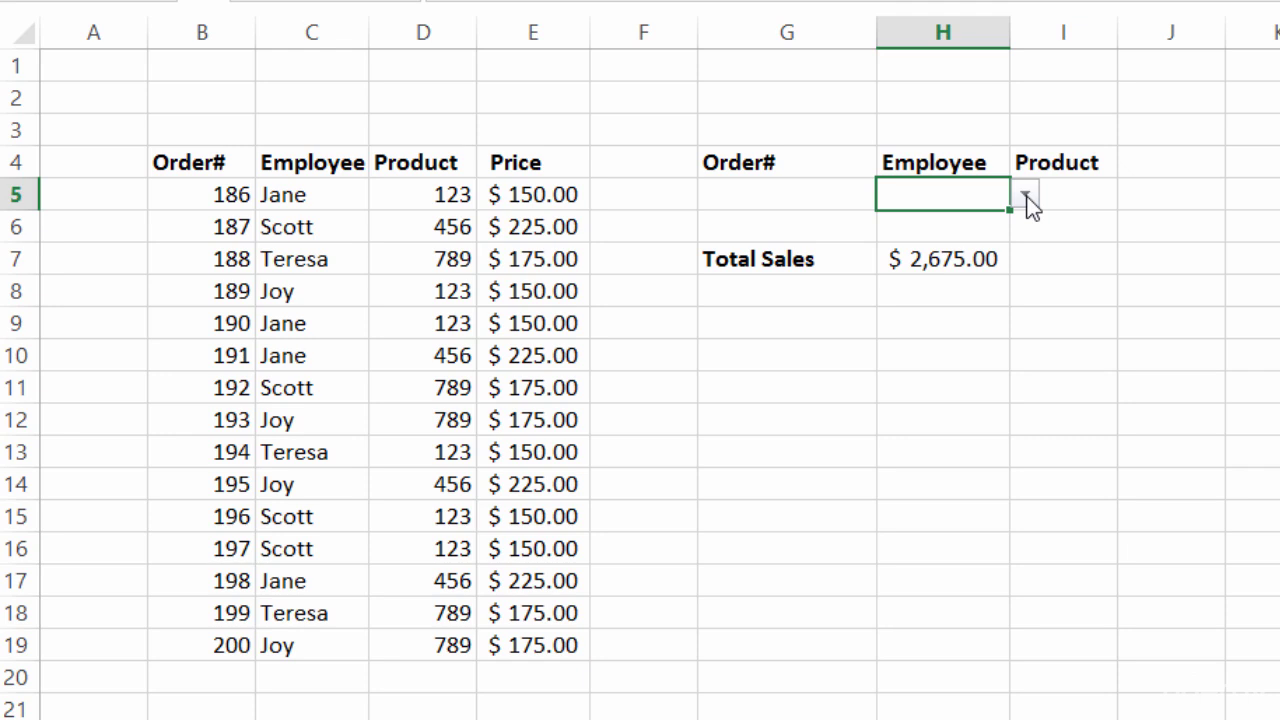
left_click(1026, 196)
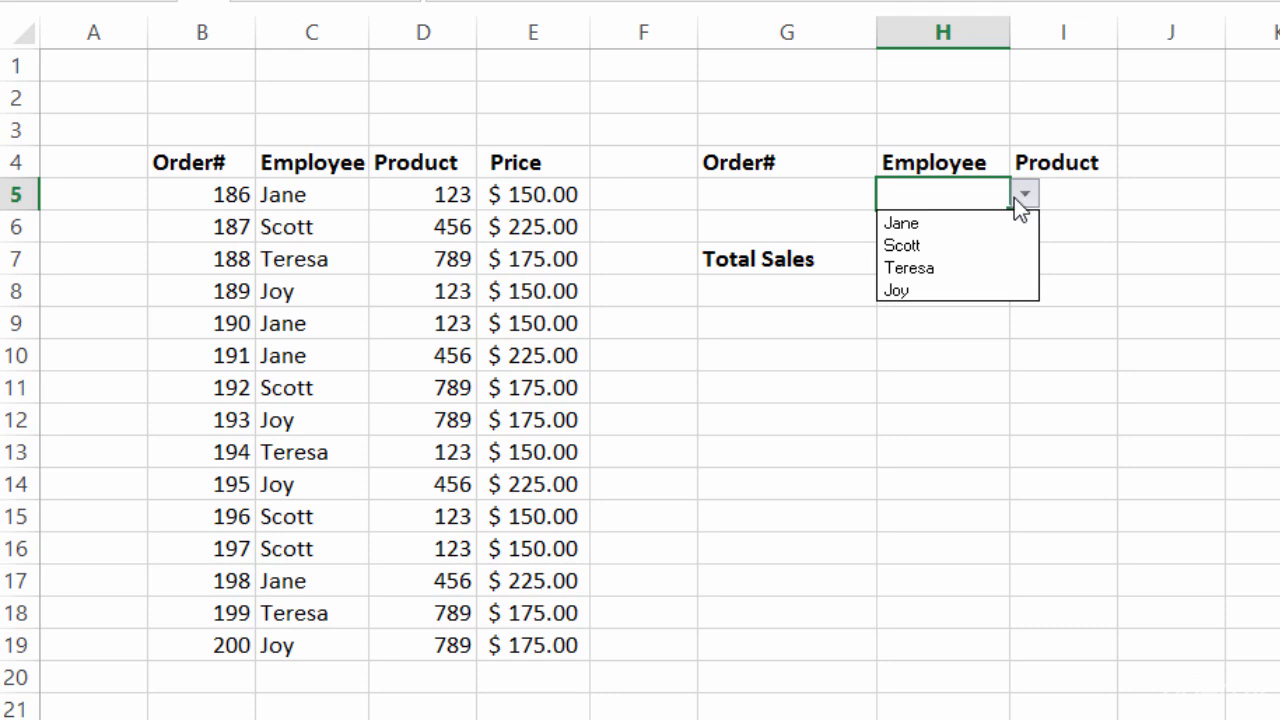
left_click(993, 245)
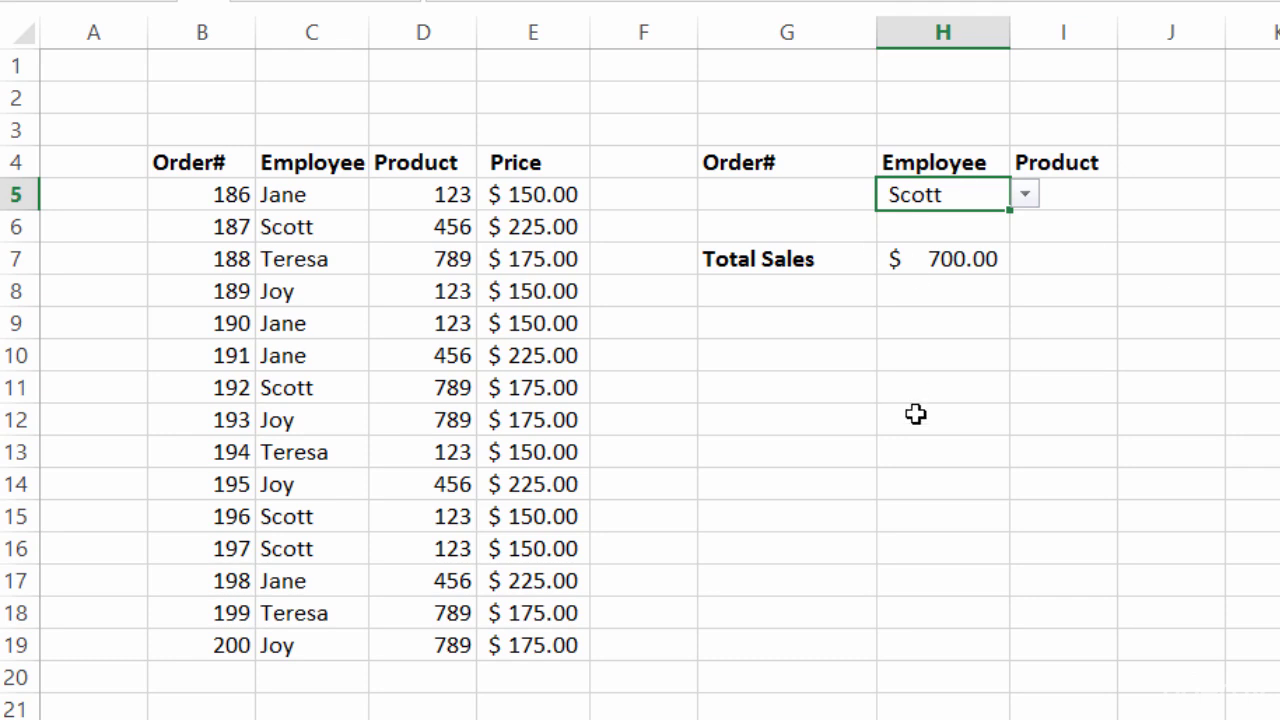
left_click(1032, 199)
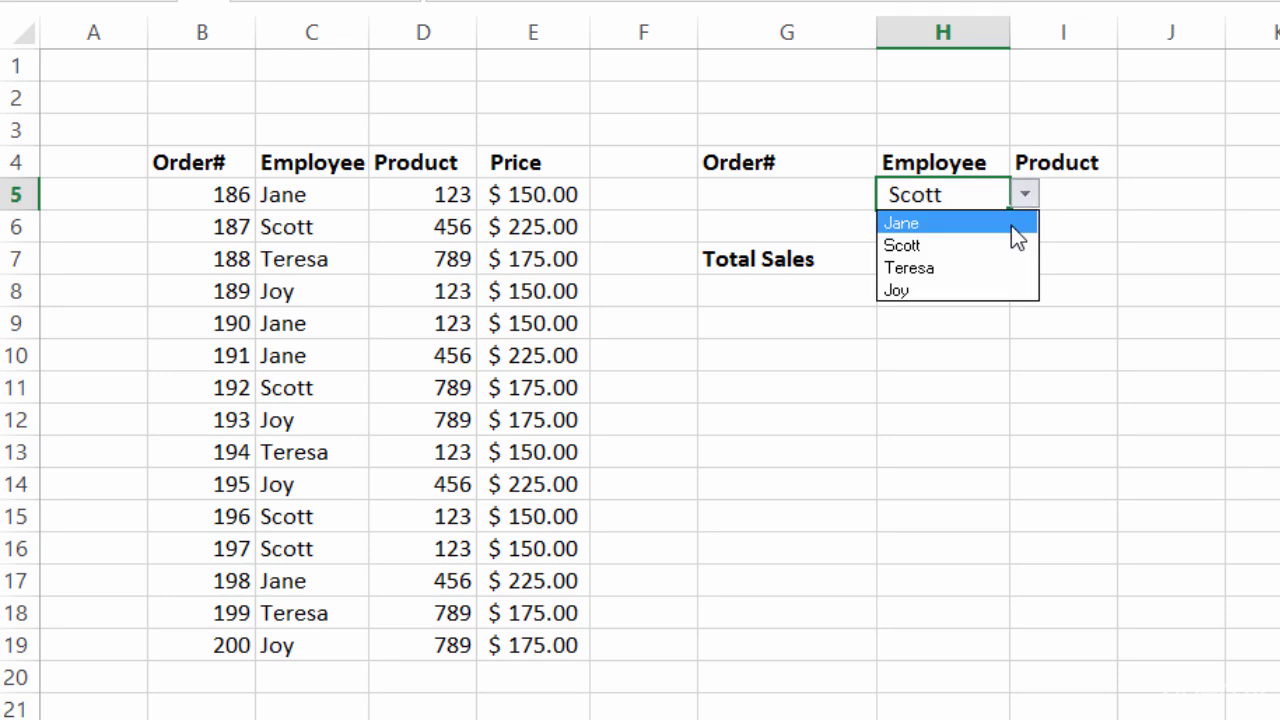
left_click(1013, 222)
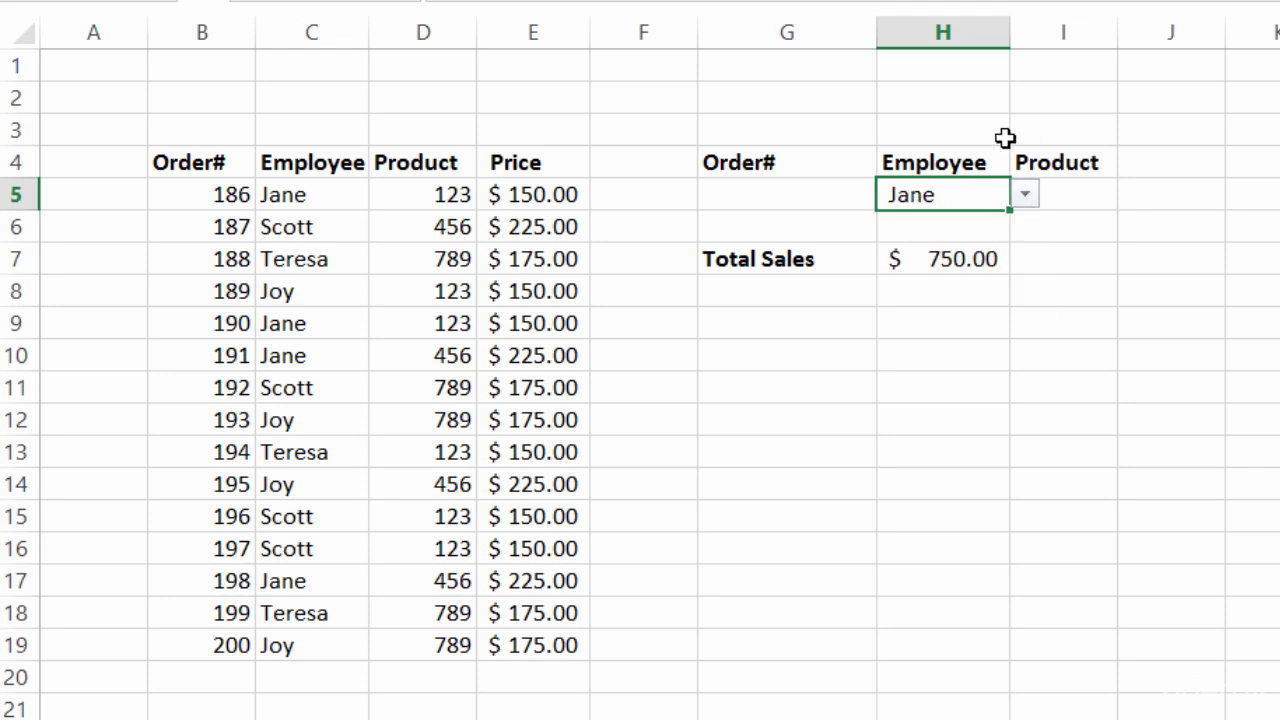
left_click(1035, 199)
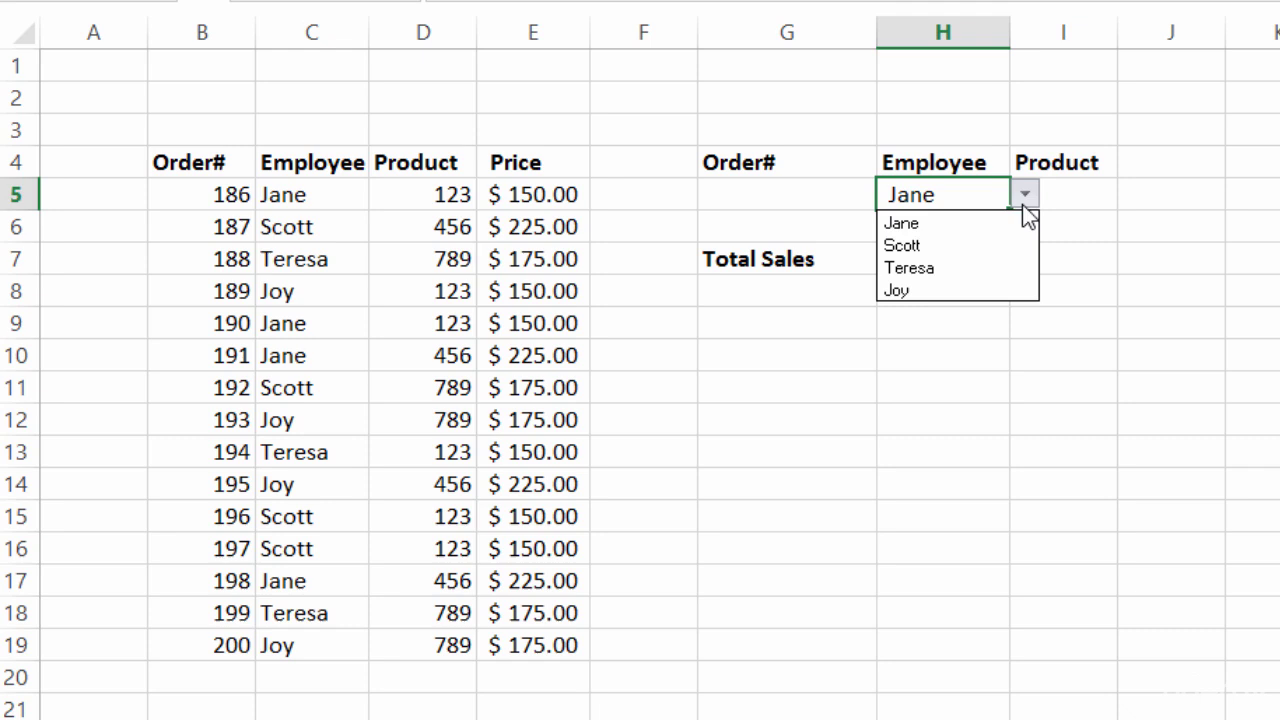
left_click(1003, 269)
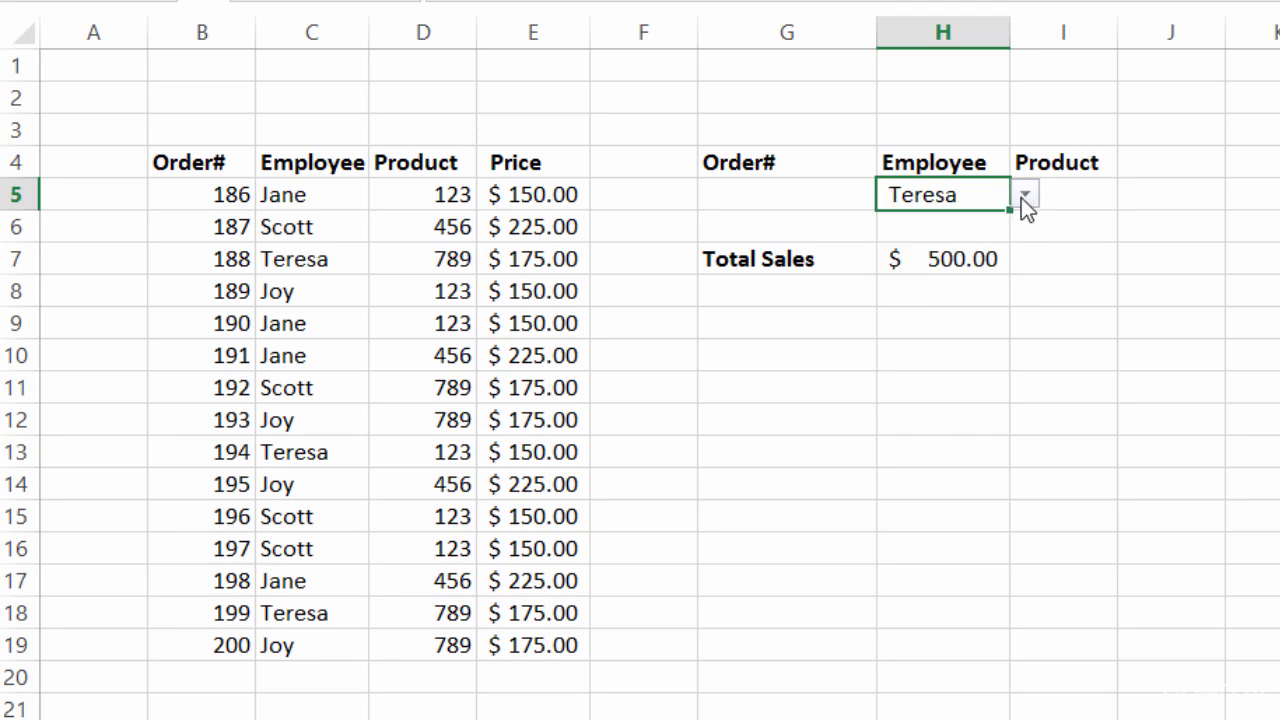
left_click(1023, 198)
left_click(1008, 289)
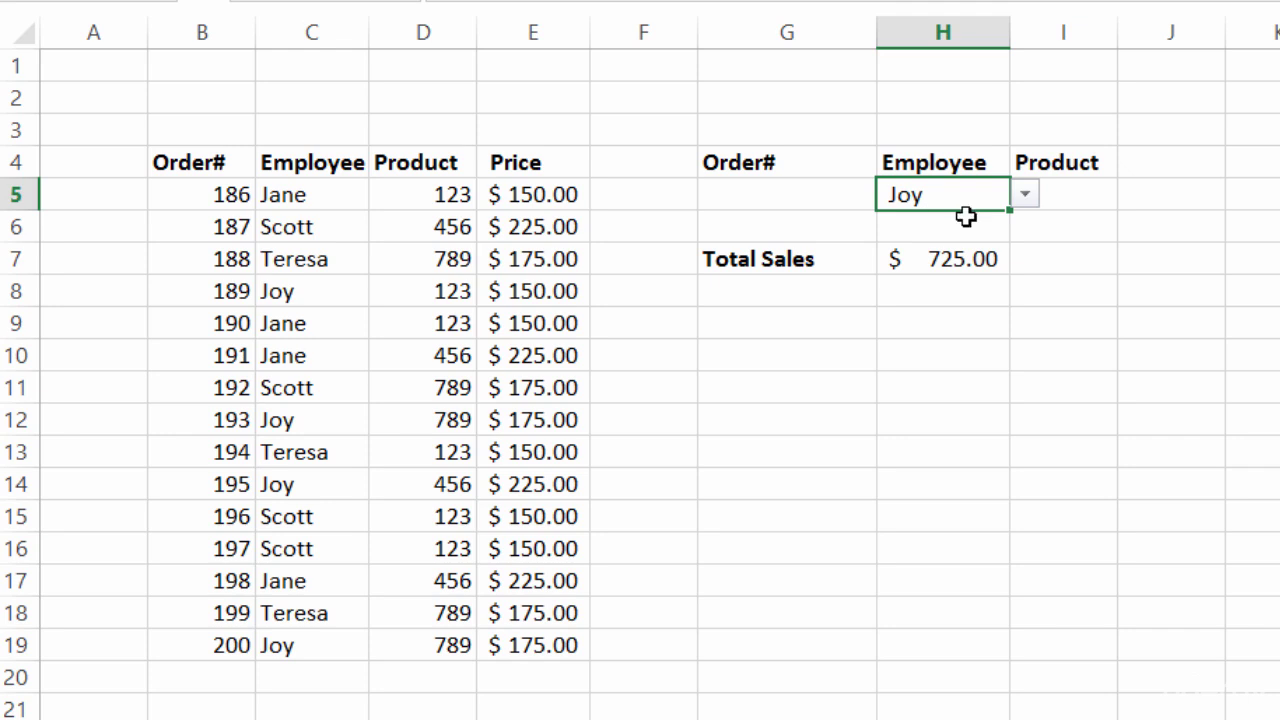
Step: Set the product criterion in I5 to 789
left_click(1080, 198)
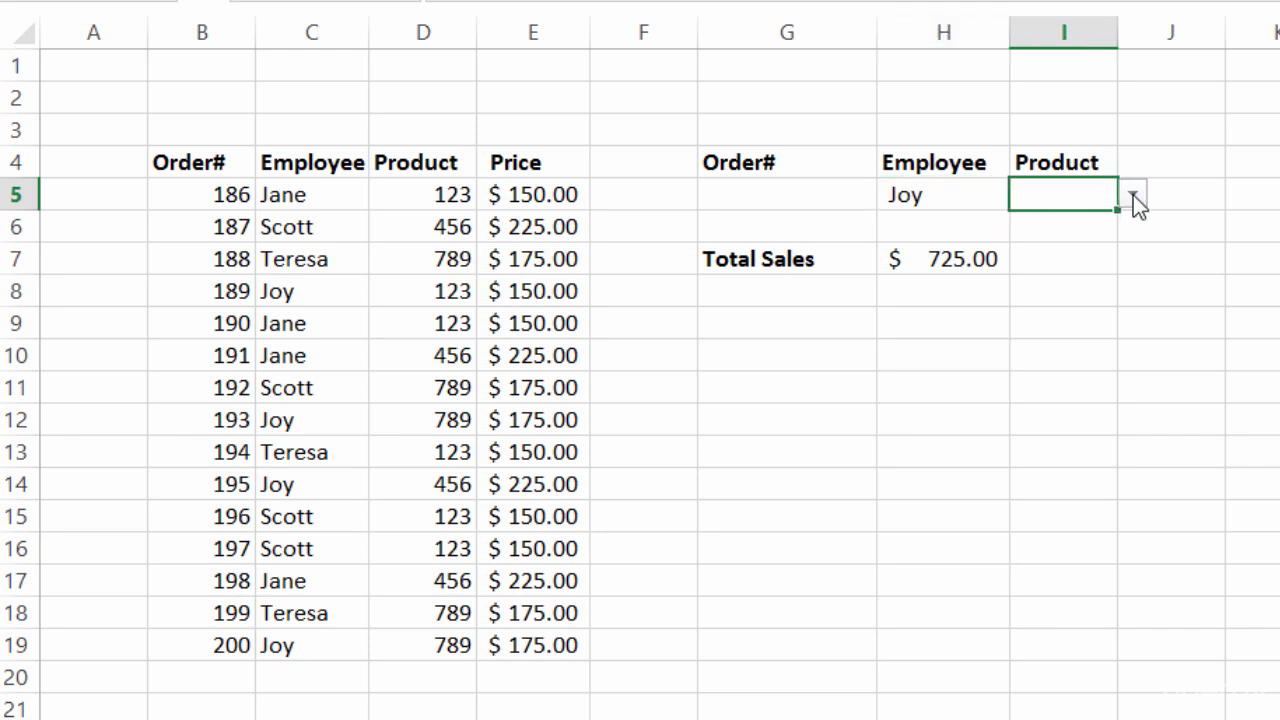
left_click(1134, 197)
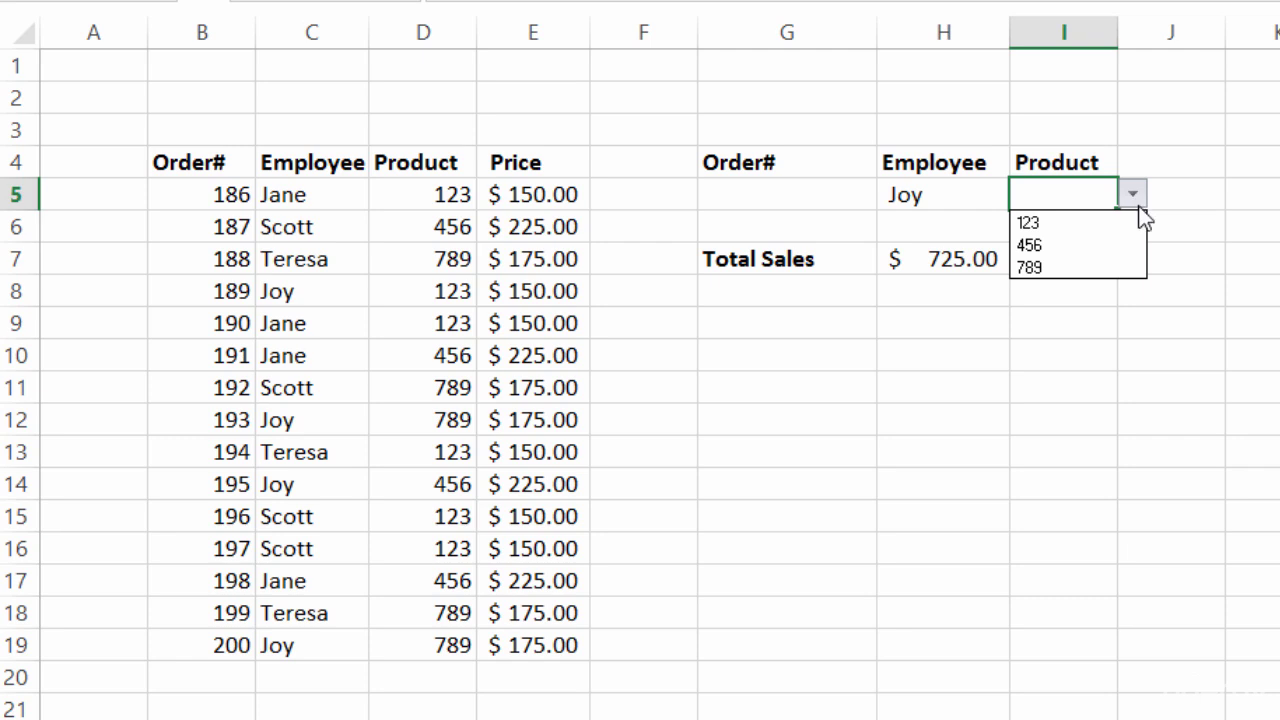
left_click(1128, 268)
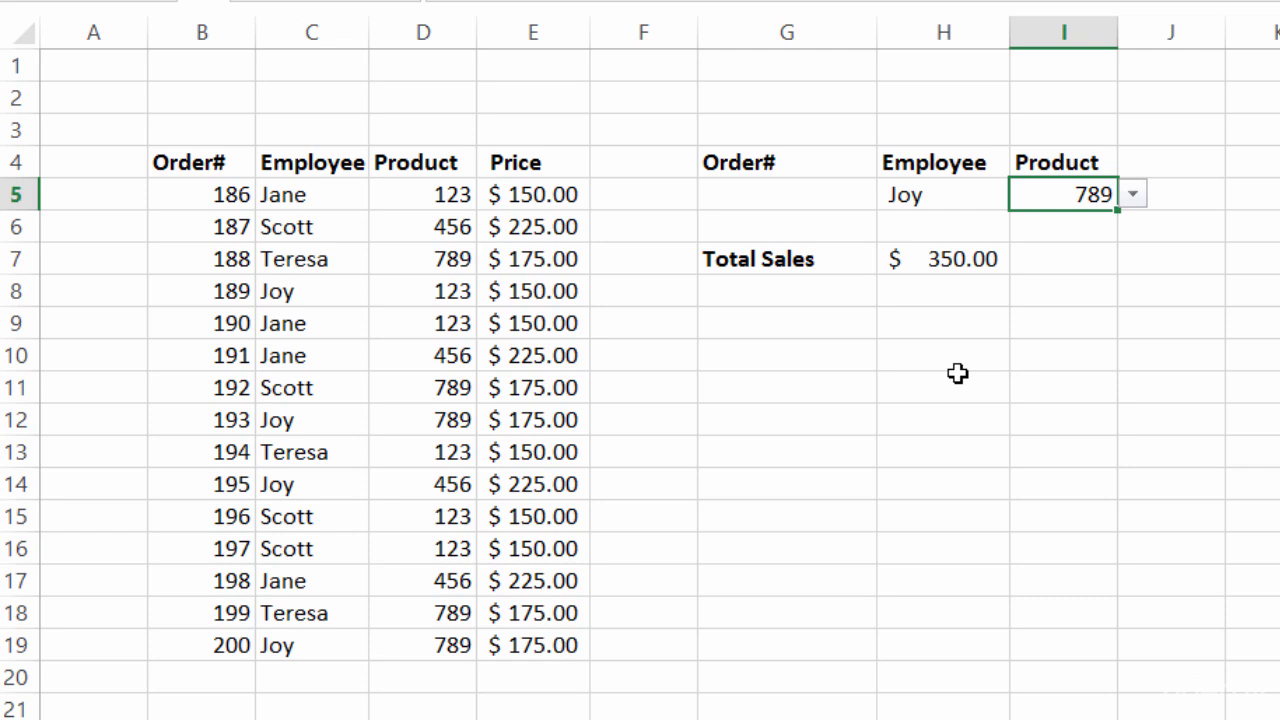
Step: Clear the employee criterion in H5 and the product criterion in I5
left_click(945, 195)
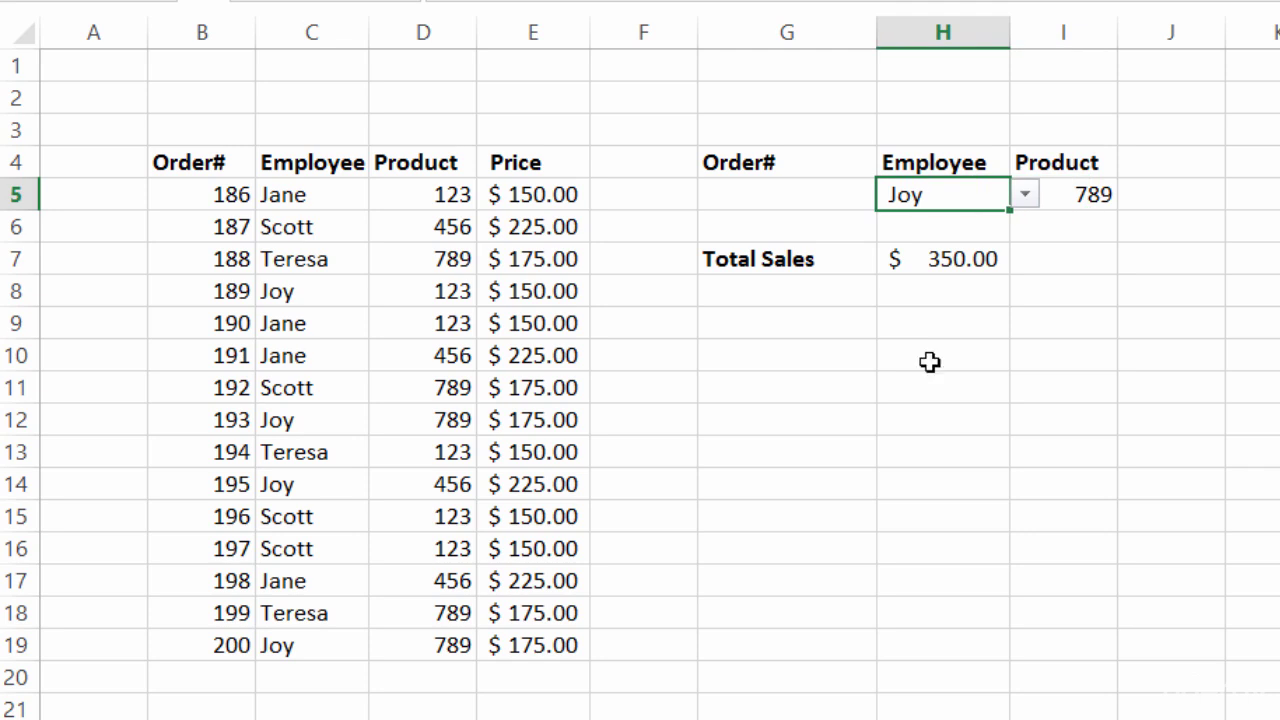
key("Delete")
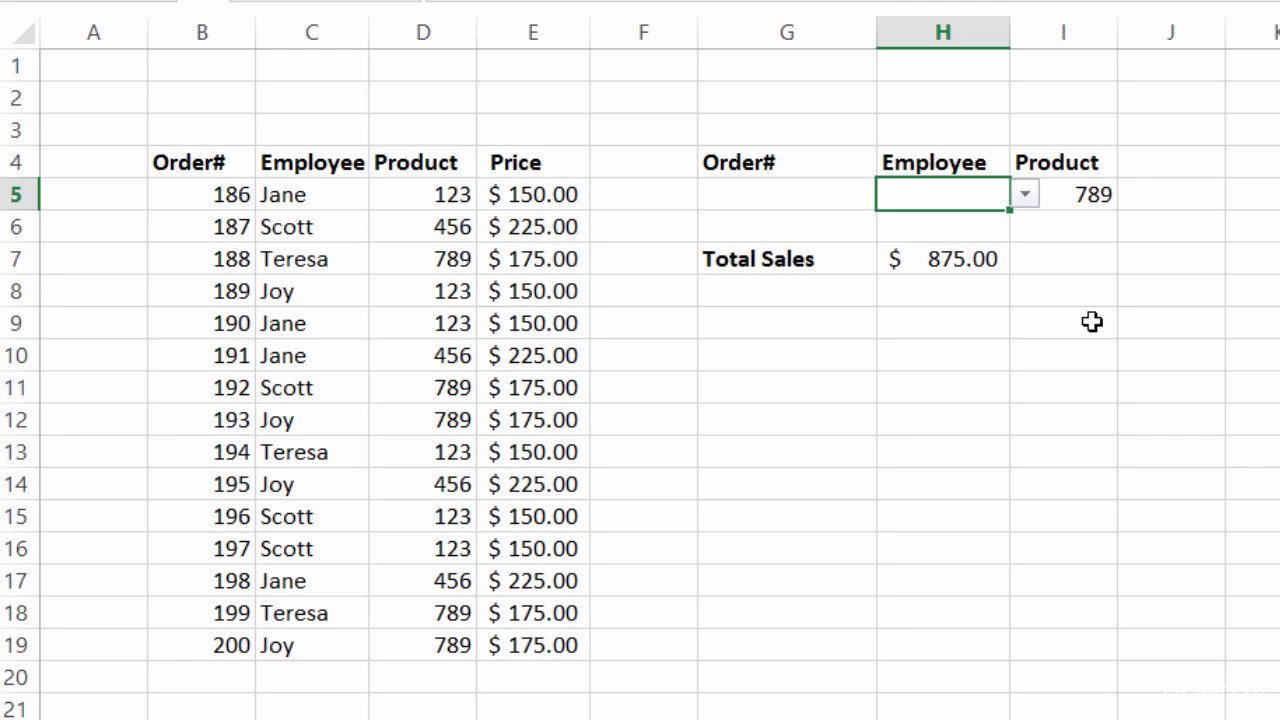
left_click(984, 258)
left_click(1094, 194)
key("Delete")
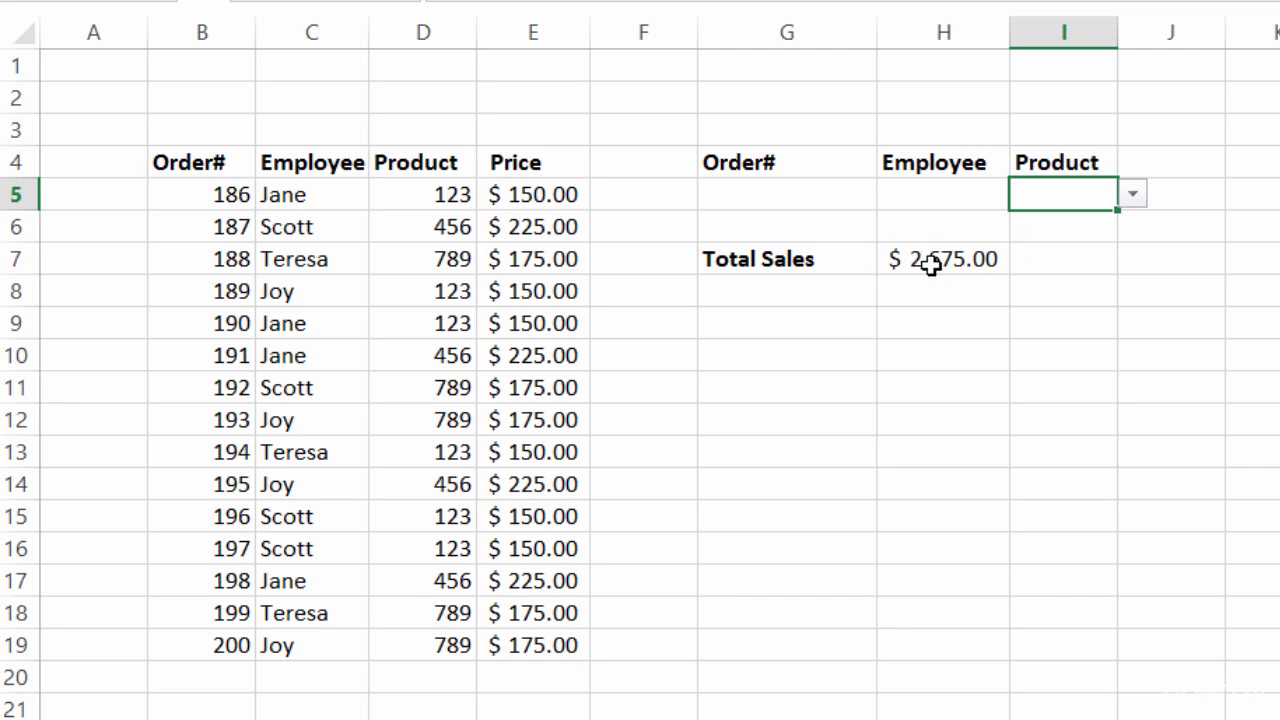
Step: Erase the existing DSUM formula in the Total Sales cell H7
left_click(930, 263)
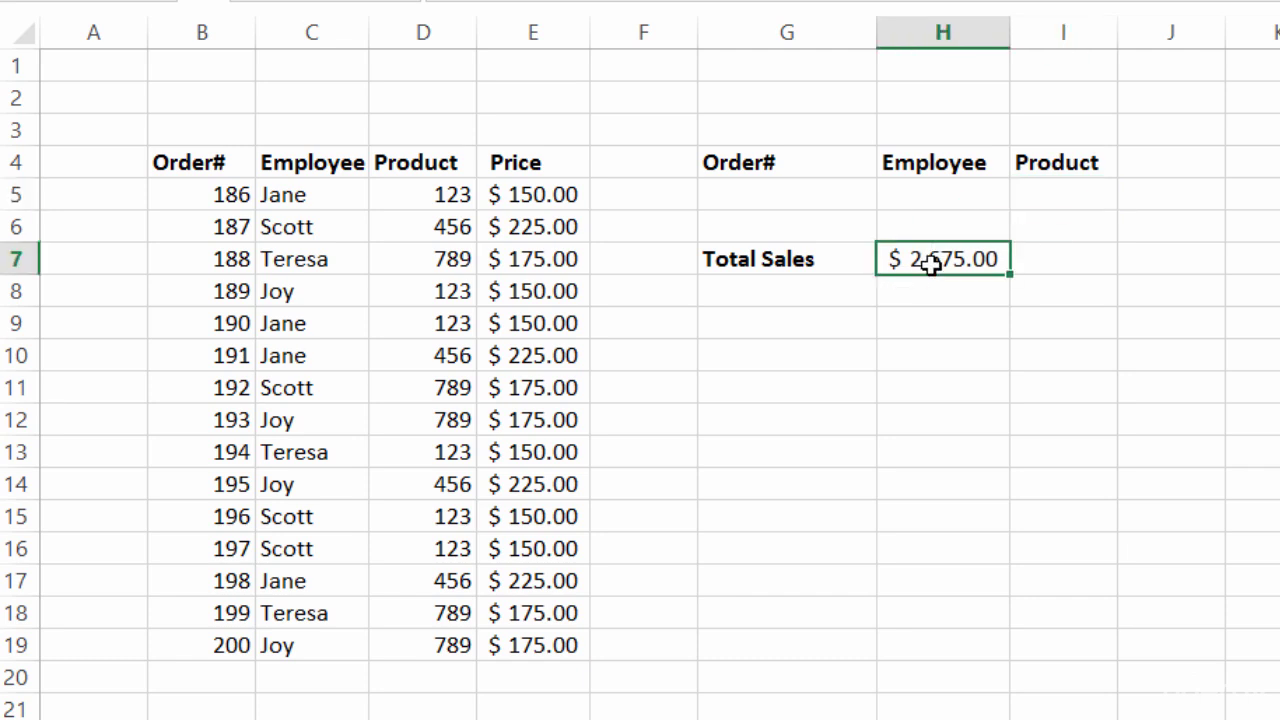
key("F2")
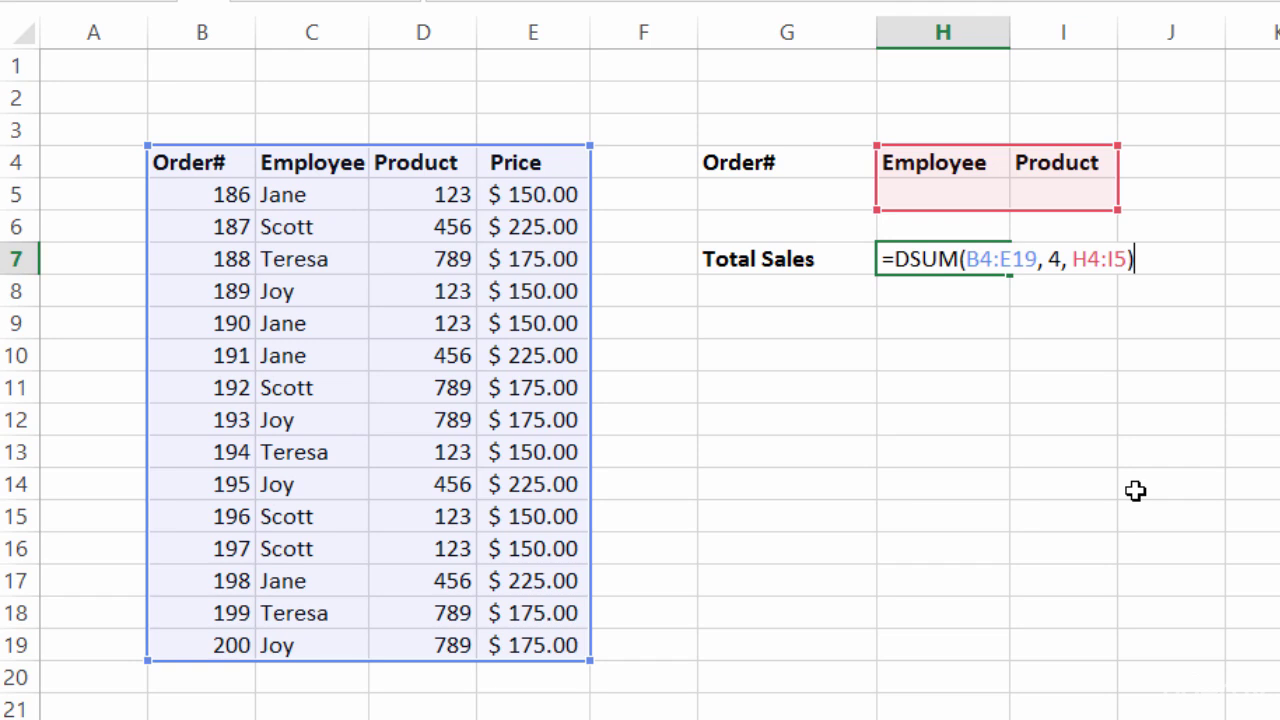
key("BackSpace")
key("BackSpace")
key("BackSpace")
key("BackSpace")
key("BackSpace")
key("BackSpace")
key("BackSpace")
key("BackSpace")
key("BackSpace")
key("BackSpace")
key("BackSpace")
key("BackSpace")
key("BackSpace")
key("BackSpace")
key("BackSpace")
key("BackSpace")
key("BackSpace")
key("BackSpace")
key("BackSpace")
key("BackSpace")
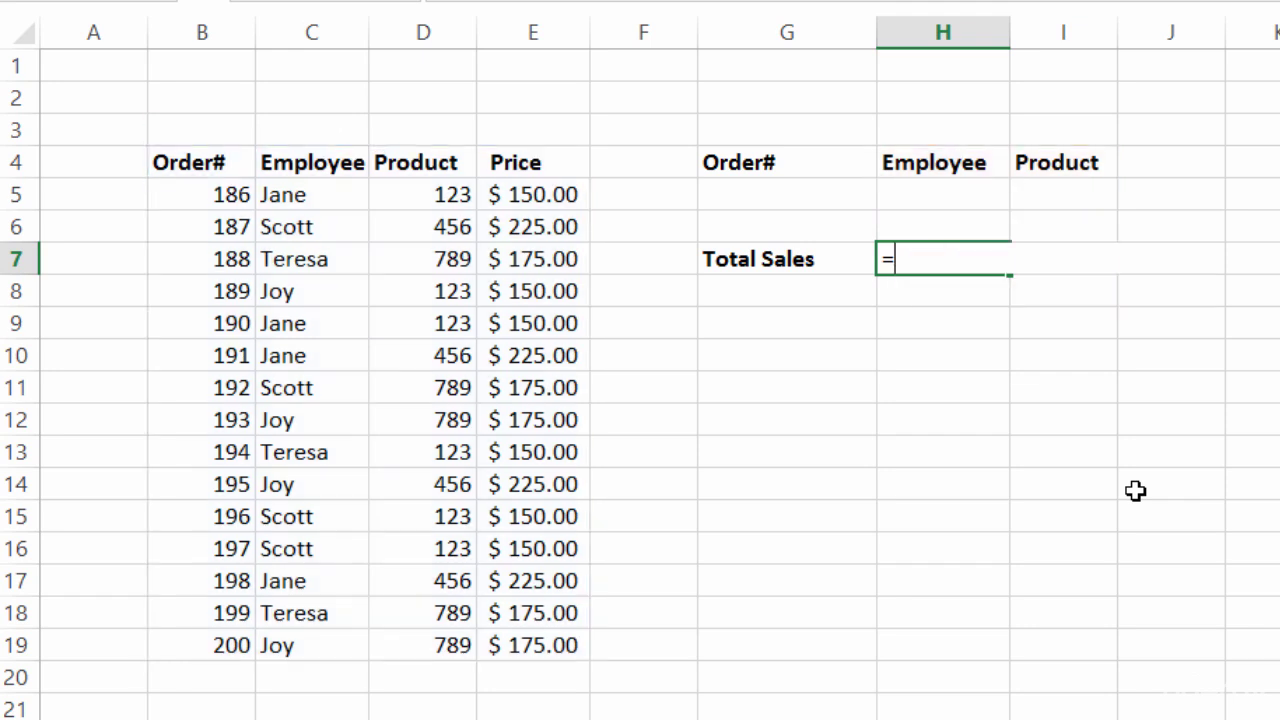
Step: Enter the Total Sales formula =DSUM(B4:E19, 4, H4:I5) in H7, using the order table as database and the Employee and Product cells as criteria
type("=dsu")
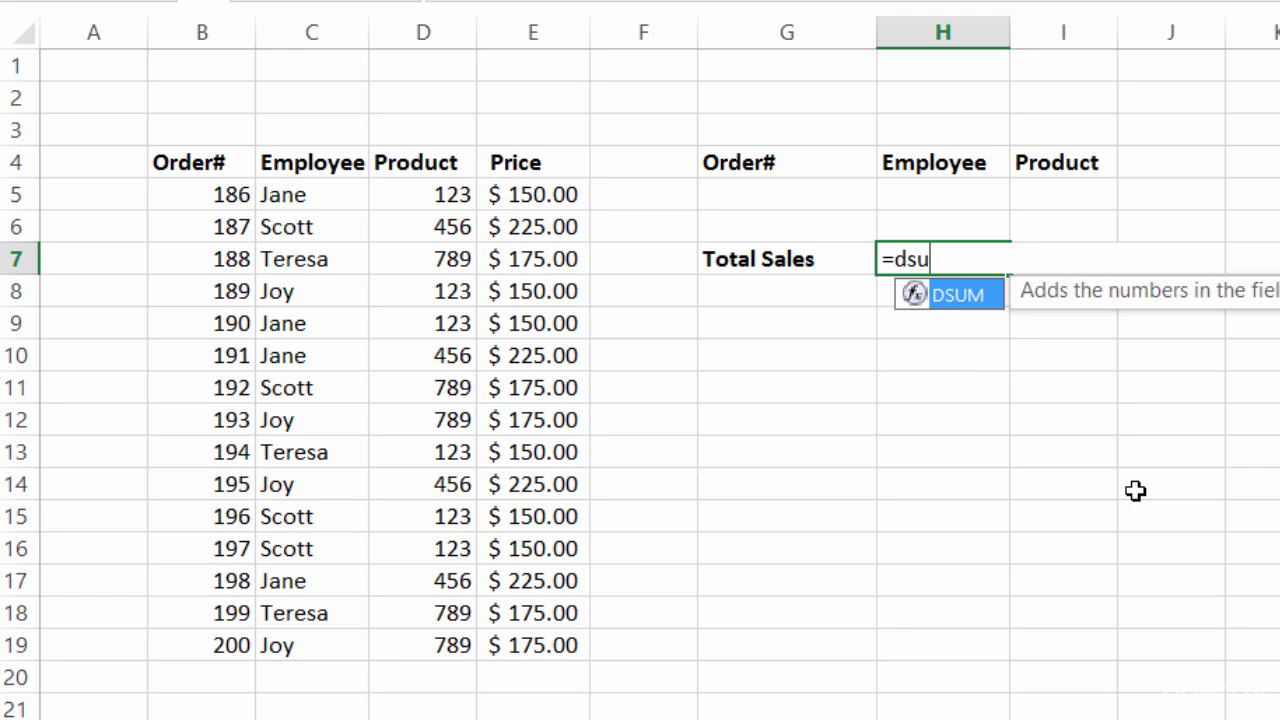
key("Tab")
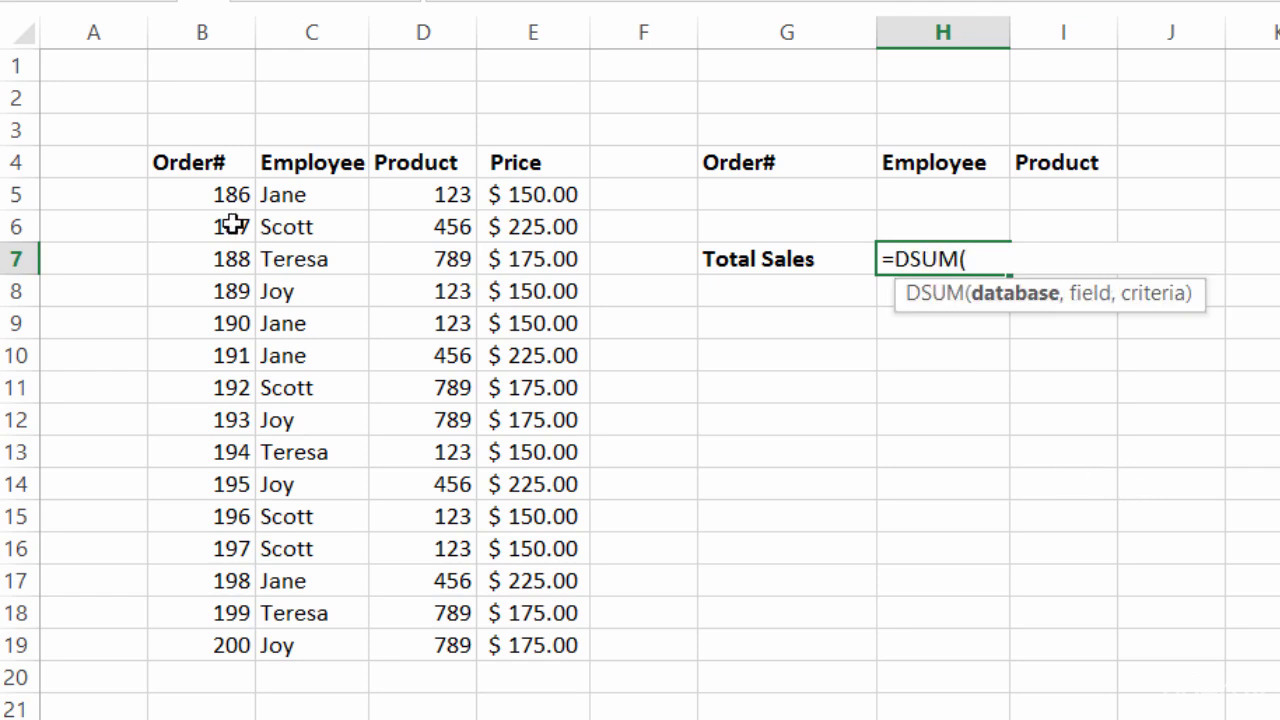
mouse_move(188, 162)
left_mouse_down()
mouse_move(450, 330)
mouse_move(538, 635)
left_mouse_up()
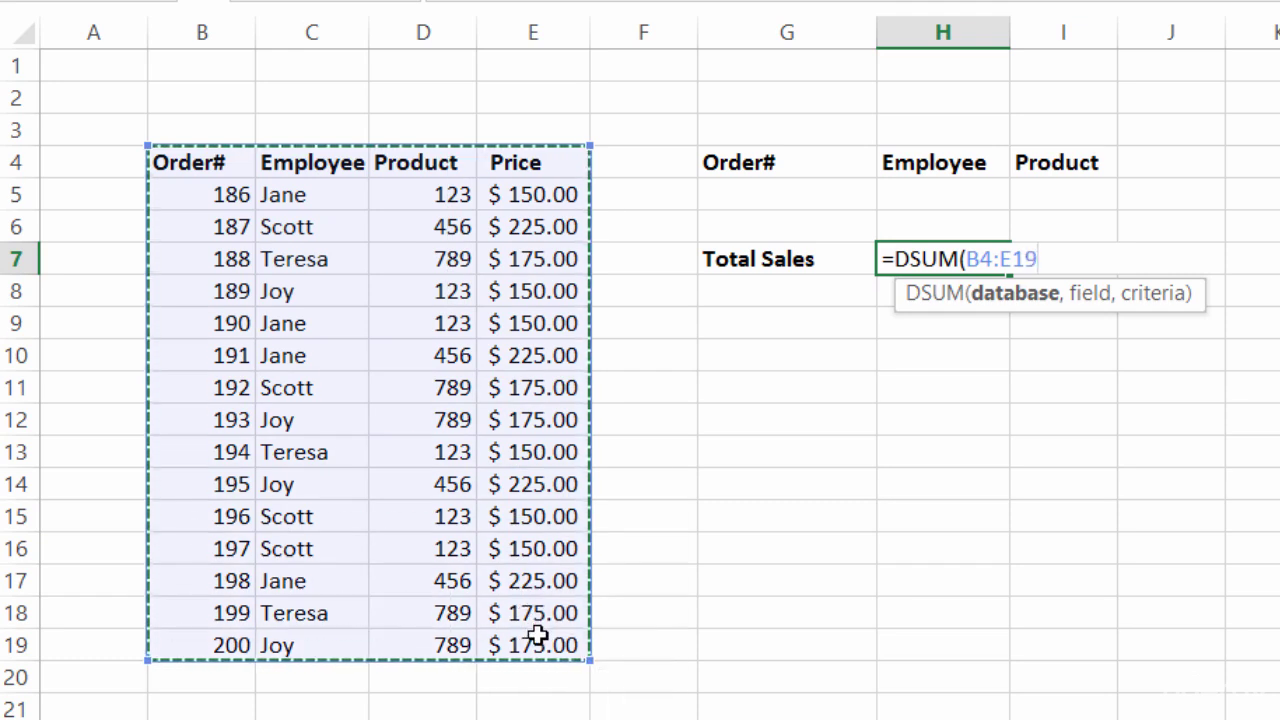
type(", ")
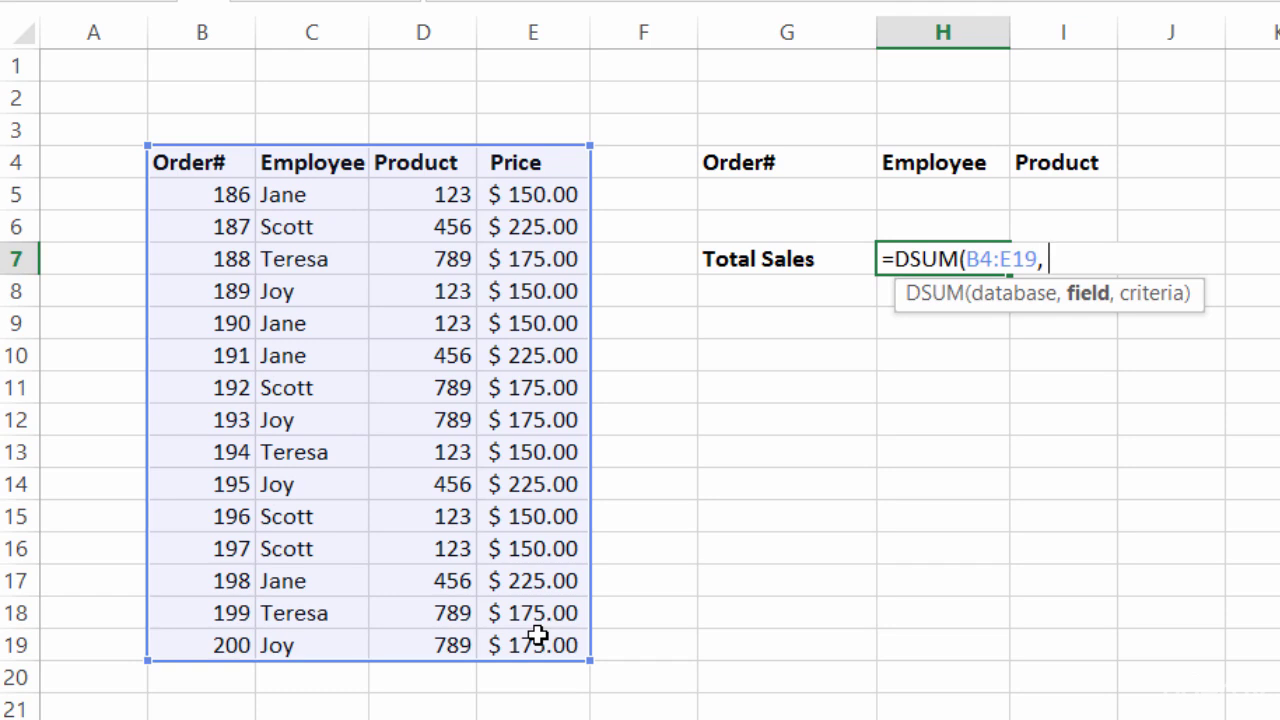
type("4,")
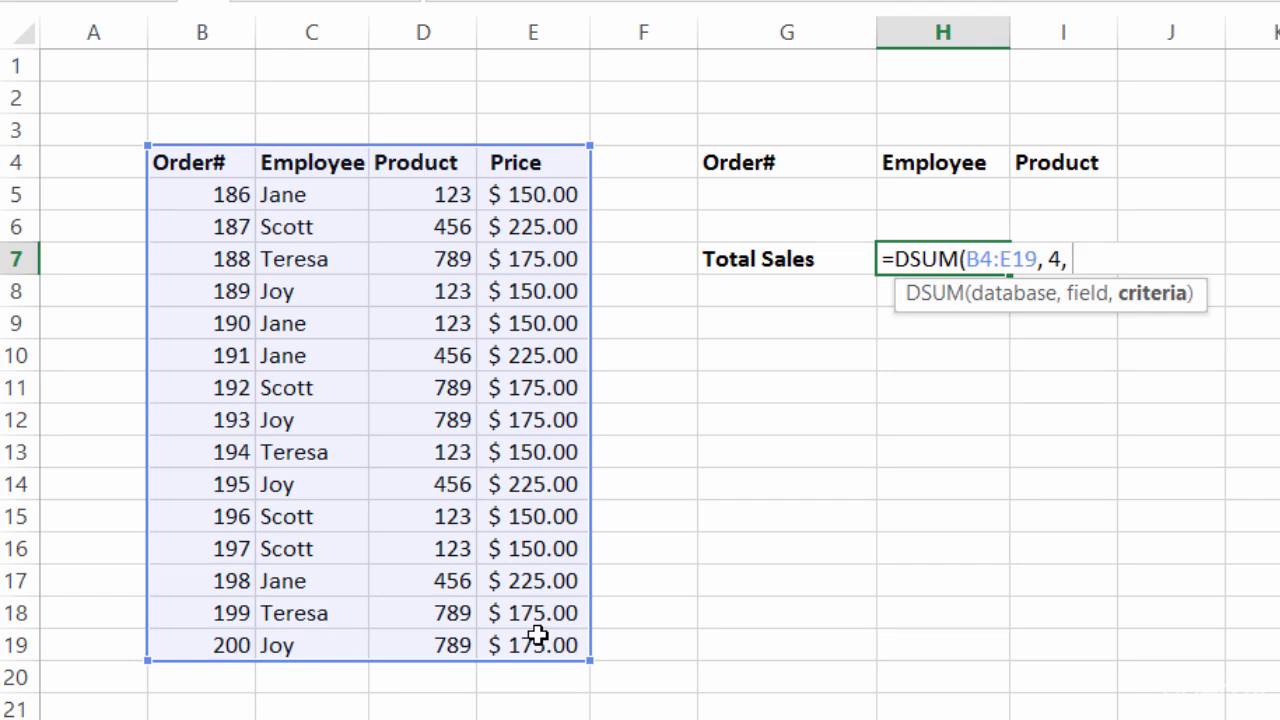
left_click_drag(894, 163, 1032, 181)
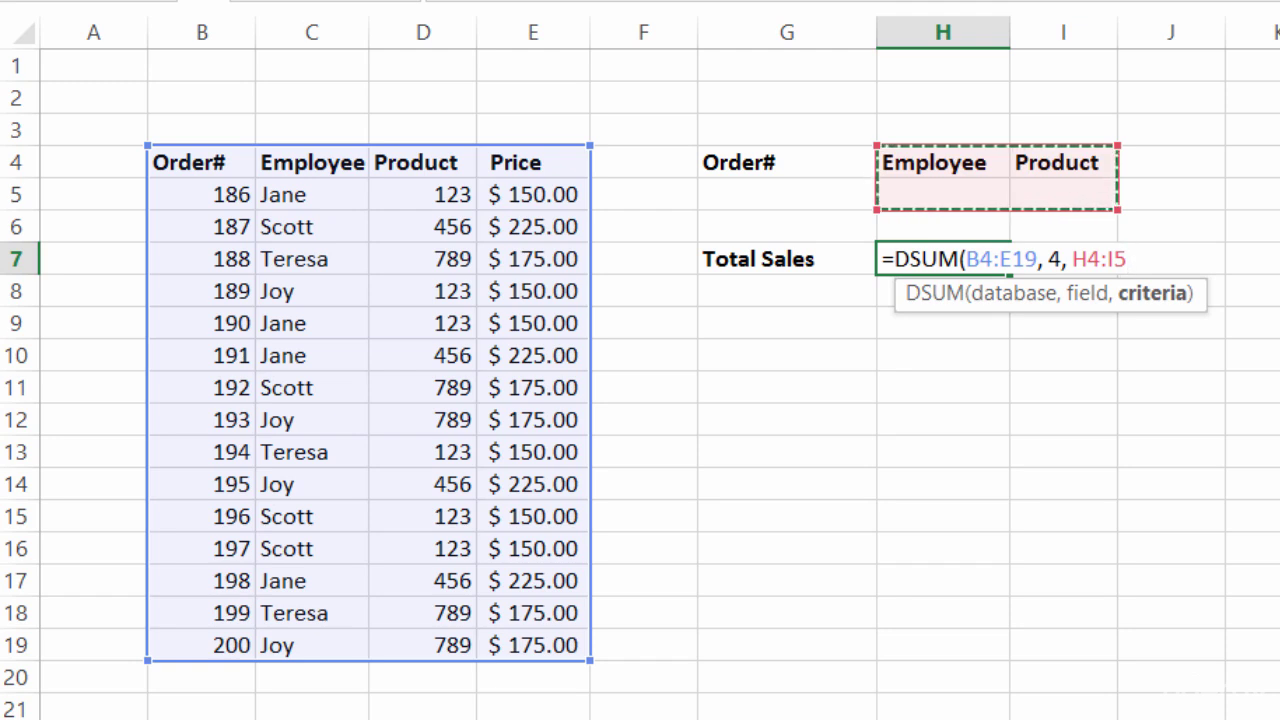
key("Return")
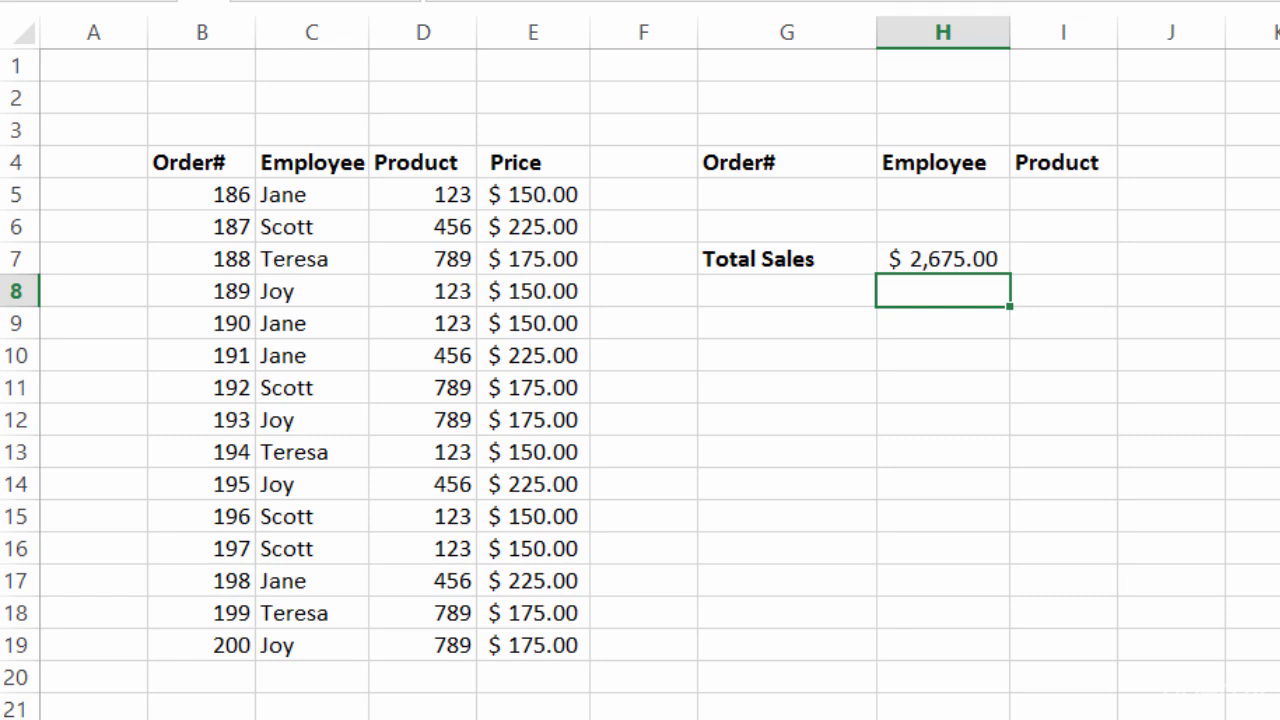
Step: Set the employee criterion in H5 to the second employee in the list
left_click(975, 198)
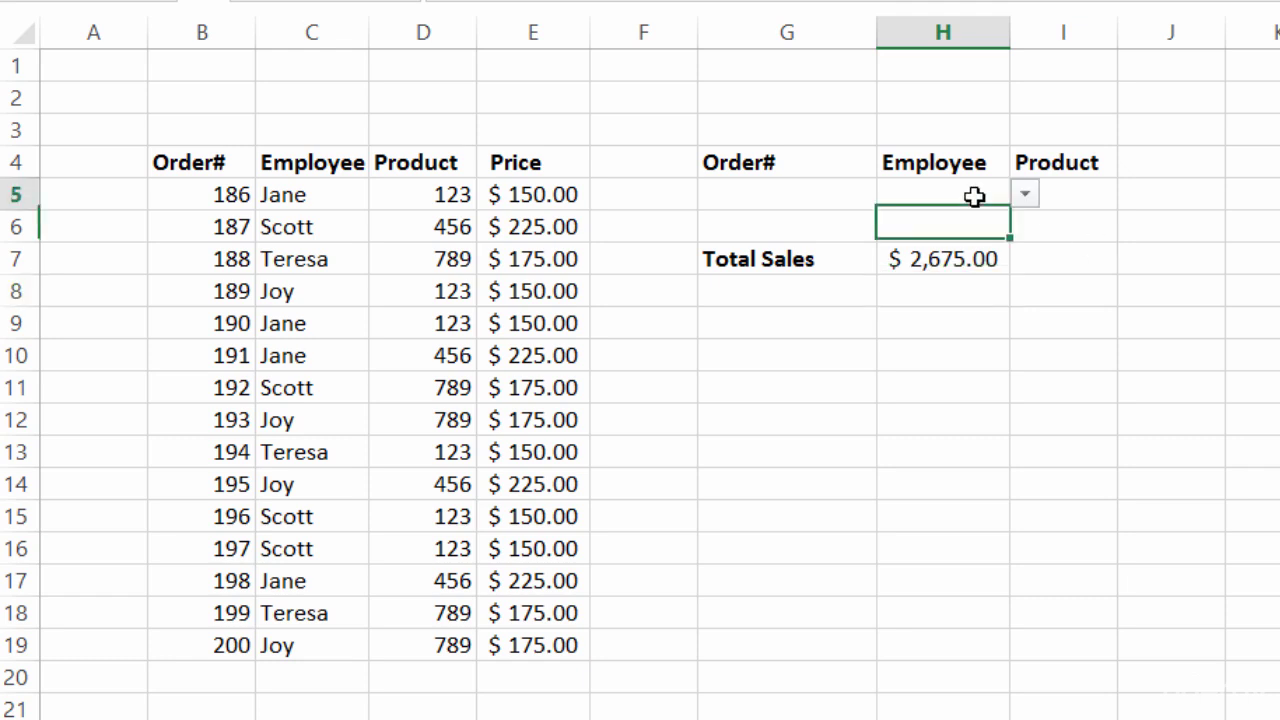
left_click(1025, 196)
left_click(975, 248)
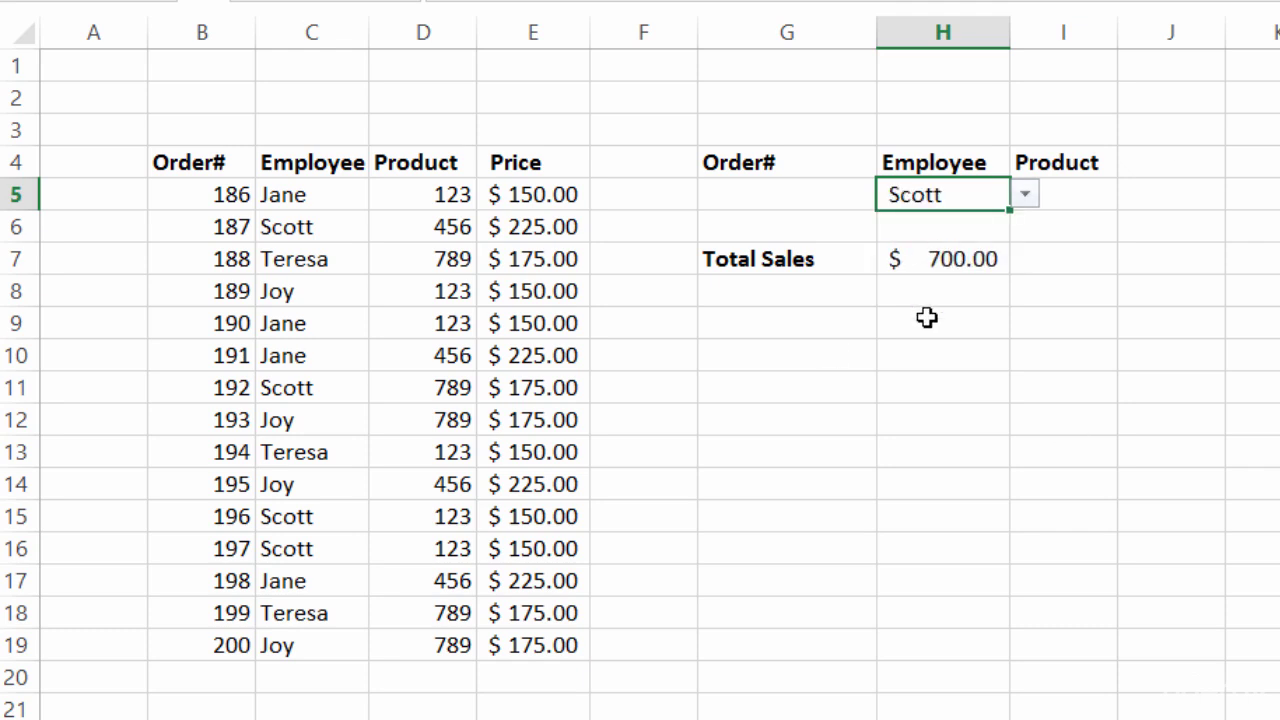
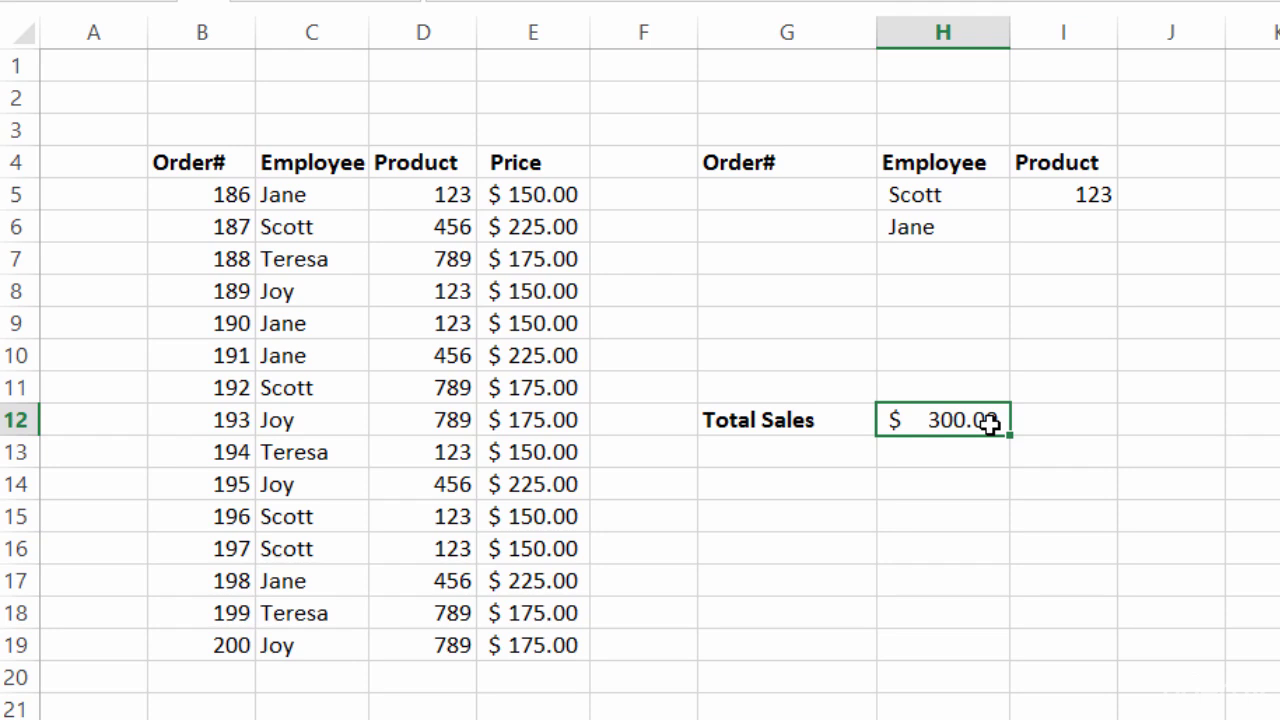
Step: Extend the criteria range of the DSUM formula in H12 to H4:I6 to include the second criteria row
double_click(989, 422)
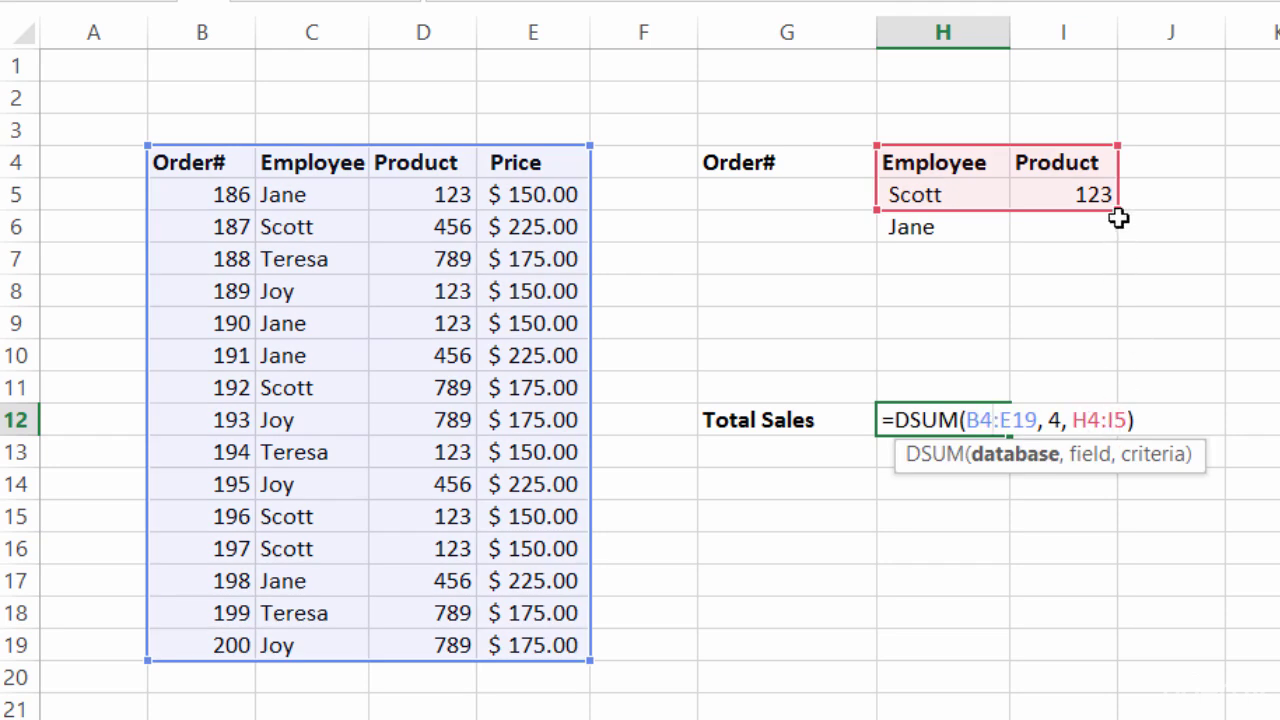
left_click_drag(1117, 210, 1118, 235)
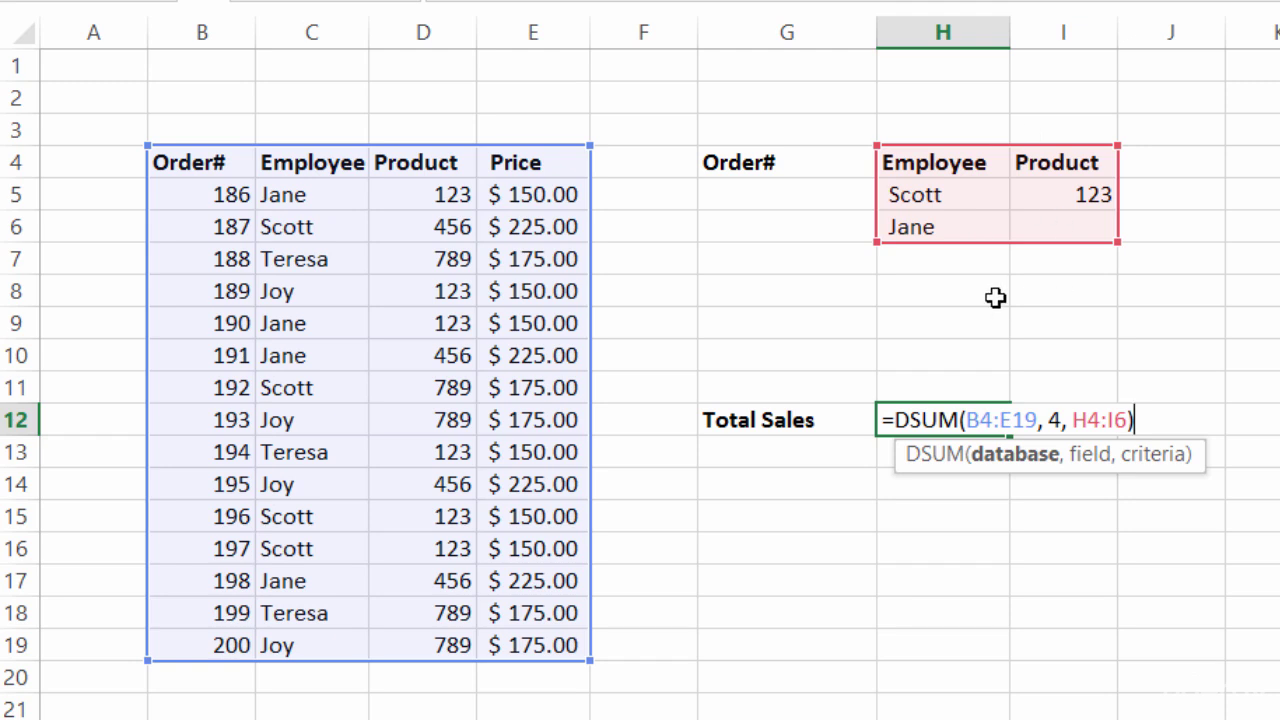
key("Return")
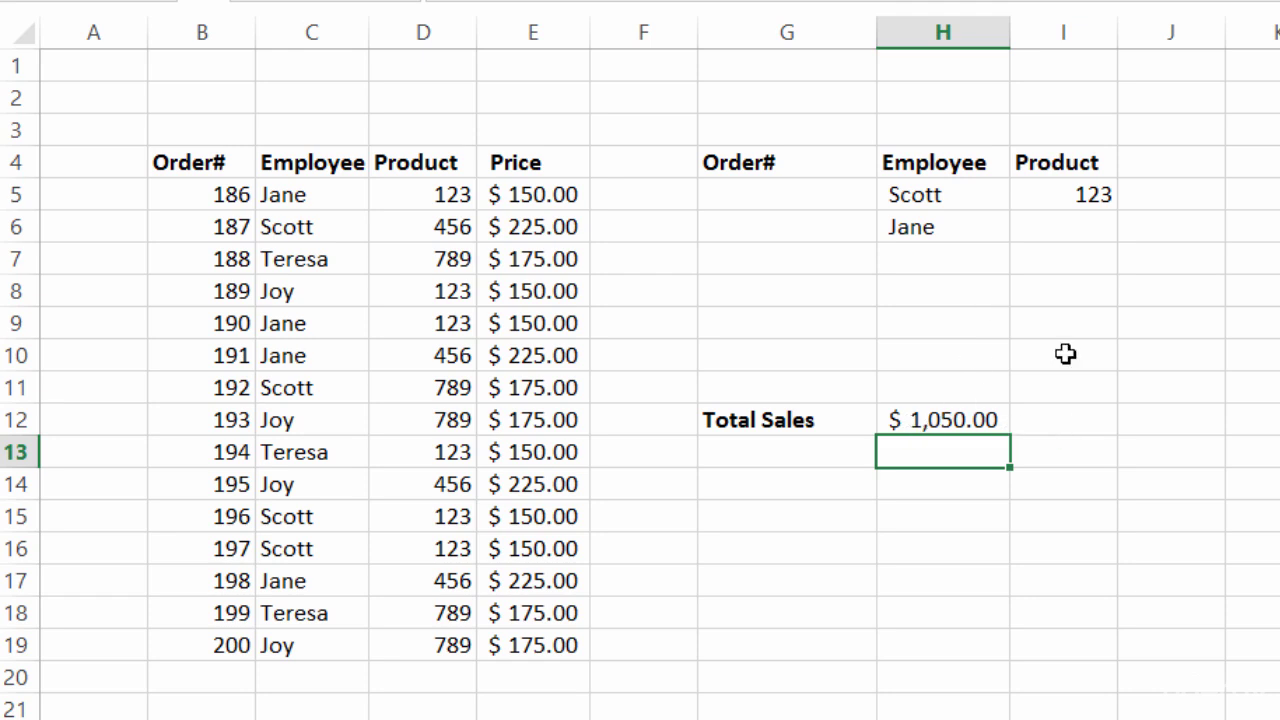
Step: Clear the employee criteria in H5 and H6 and the product criterion in I5
left_click(996, 195)
key("Delete")
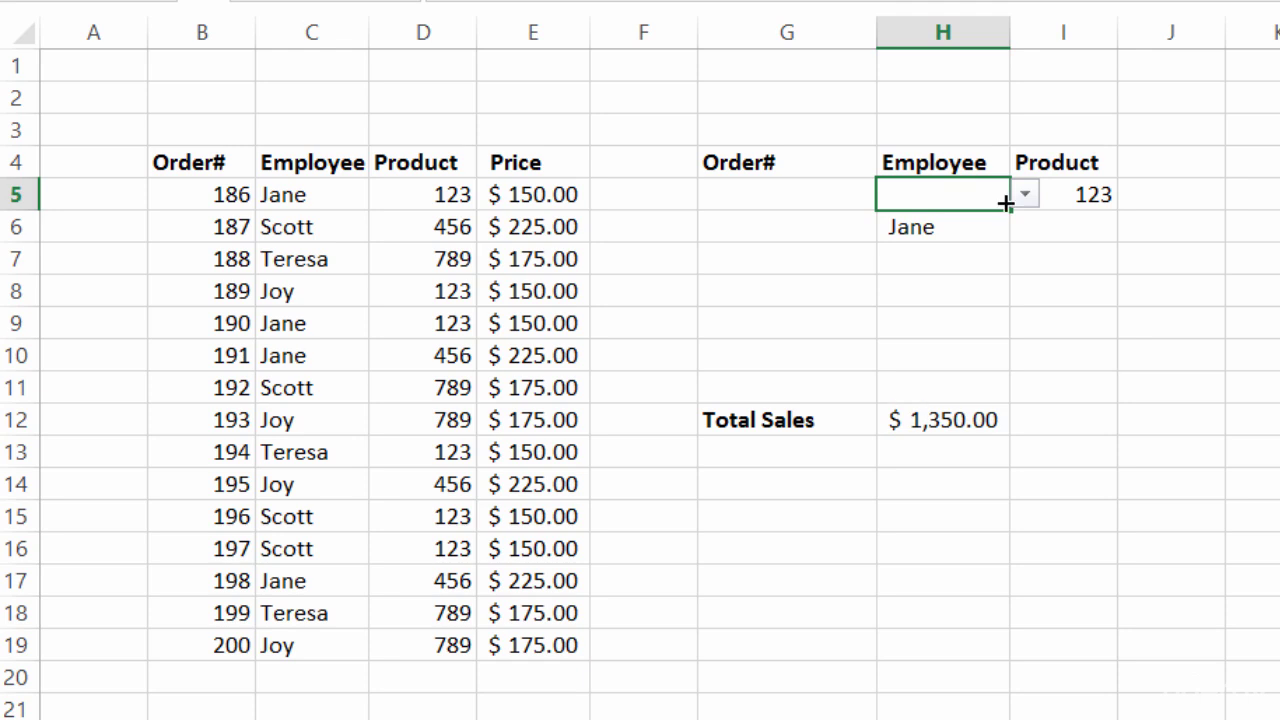
left_click(1055, 195)
key("Delete")
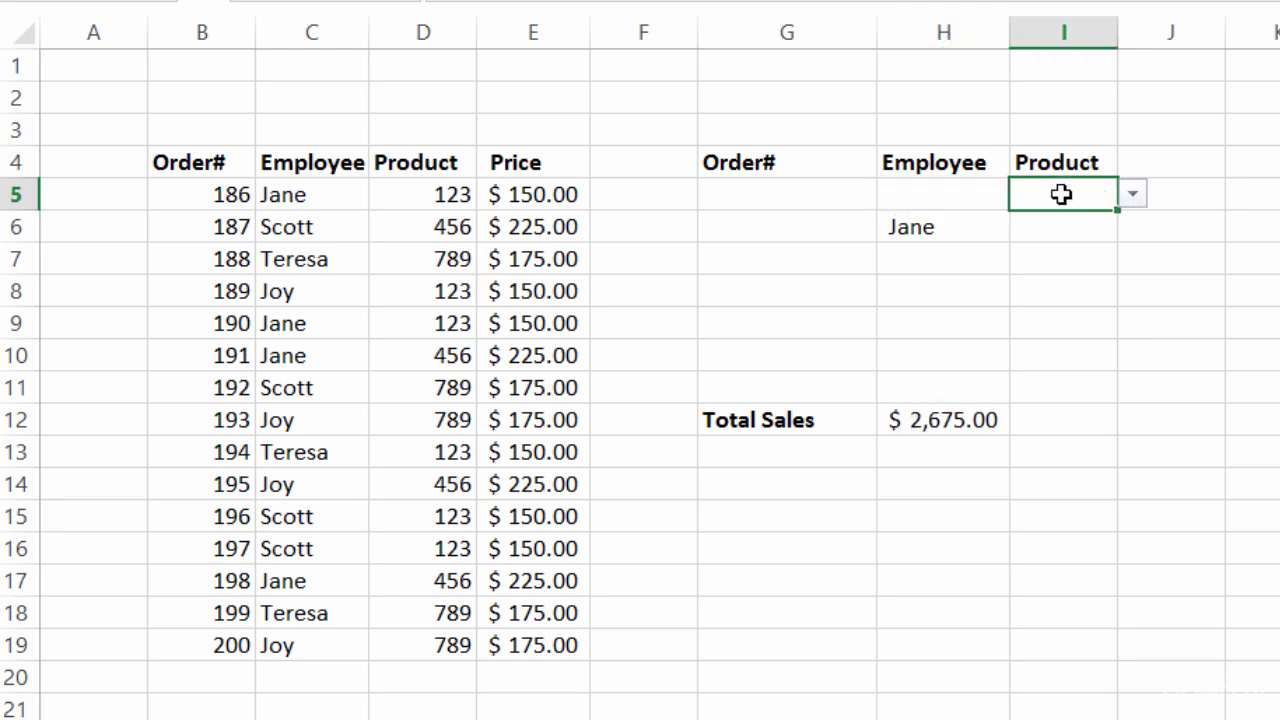
left_click(985, 232)
key("Delete")
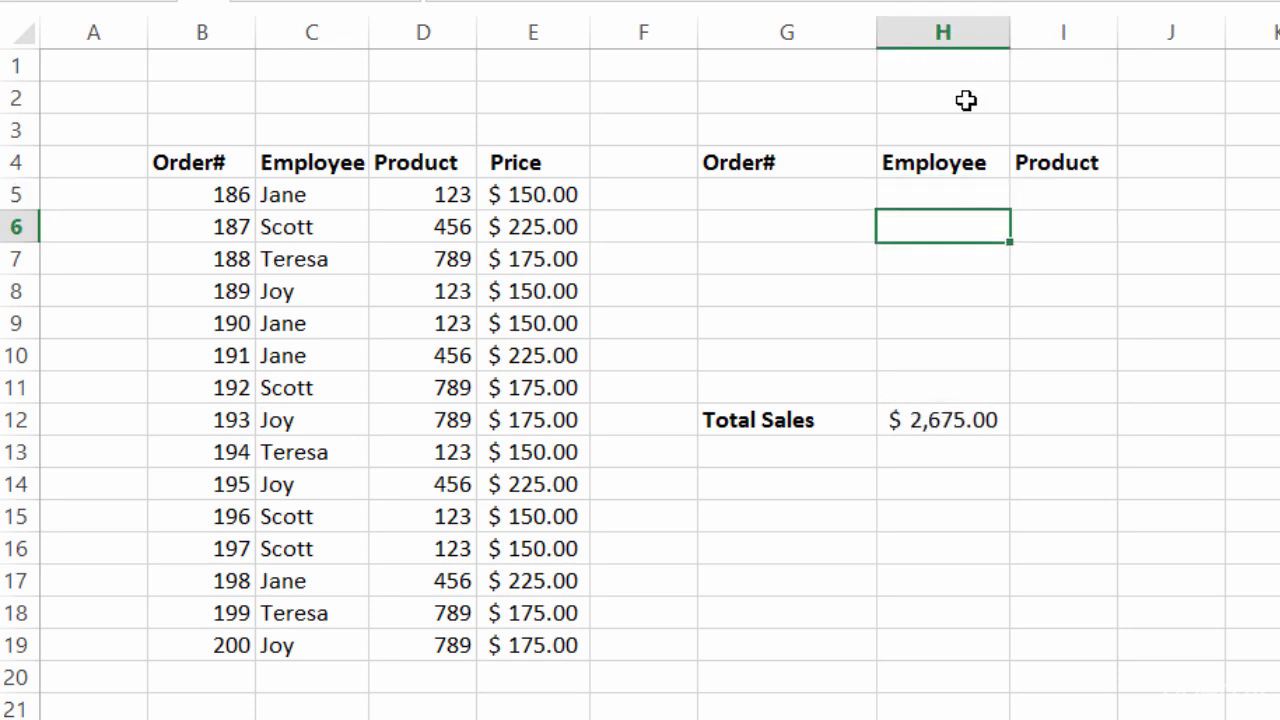
Step: Set the employee criteria to the first listed employee in H5 and the second listed employee in H6
left_click(951, 192)
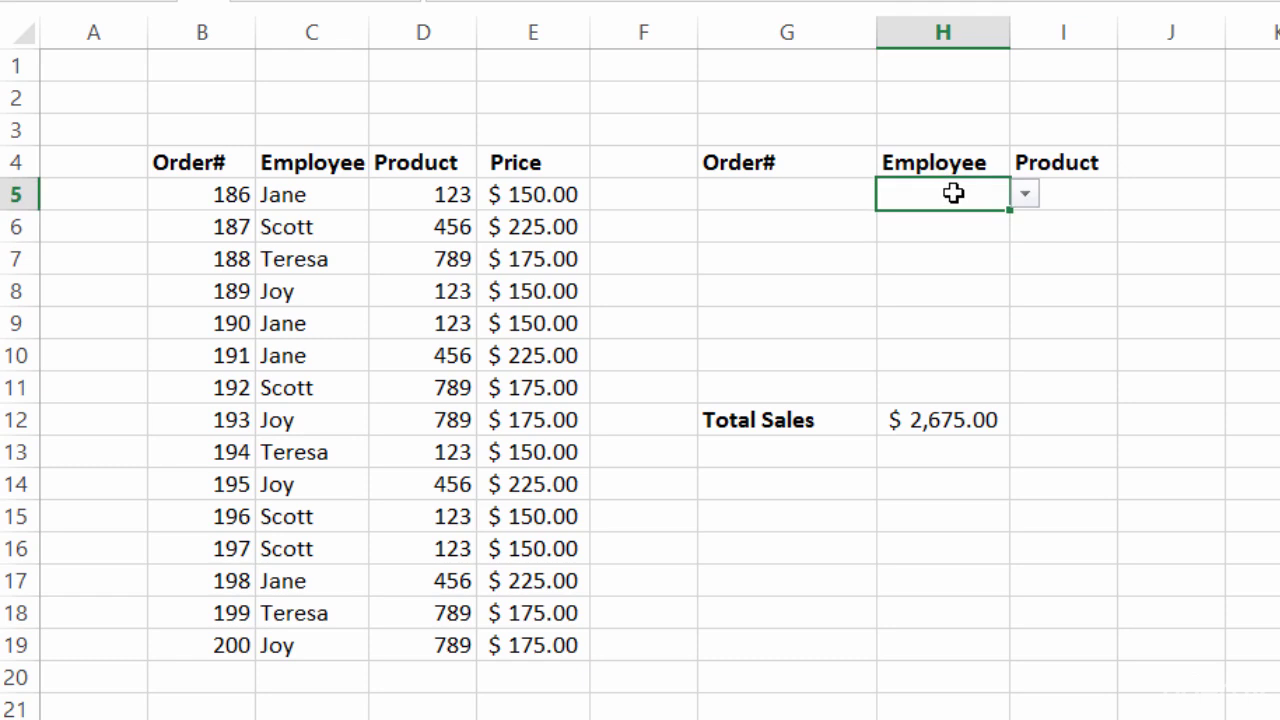
left_click(1024, 194)
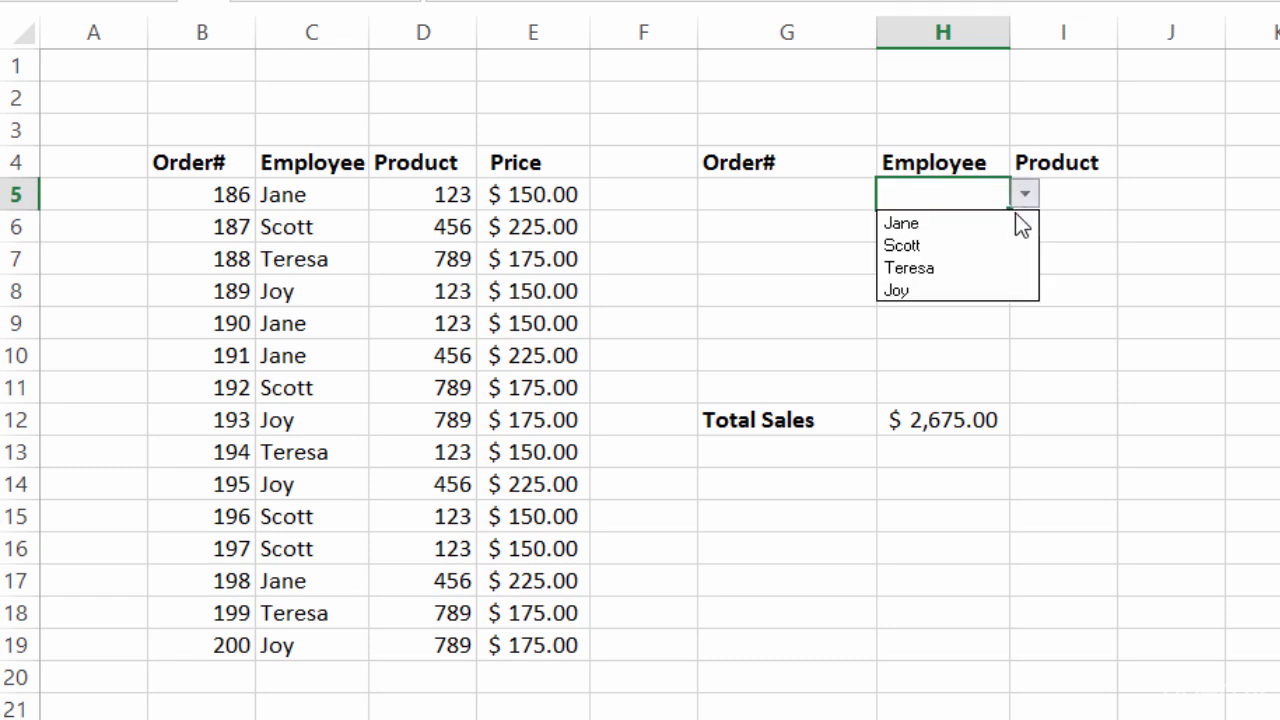
left_click(1020, 223)
left_click(977, 228)
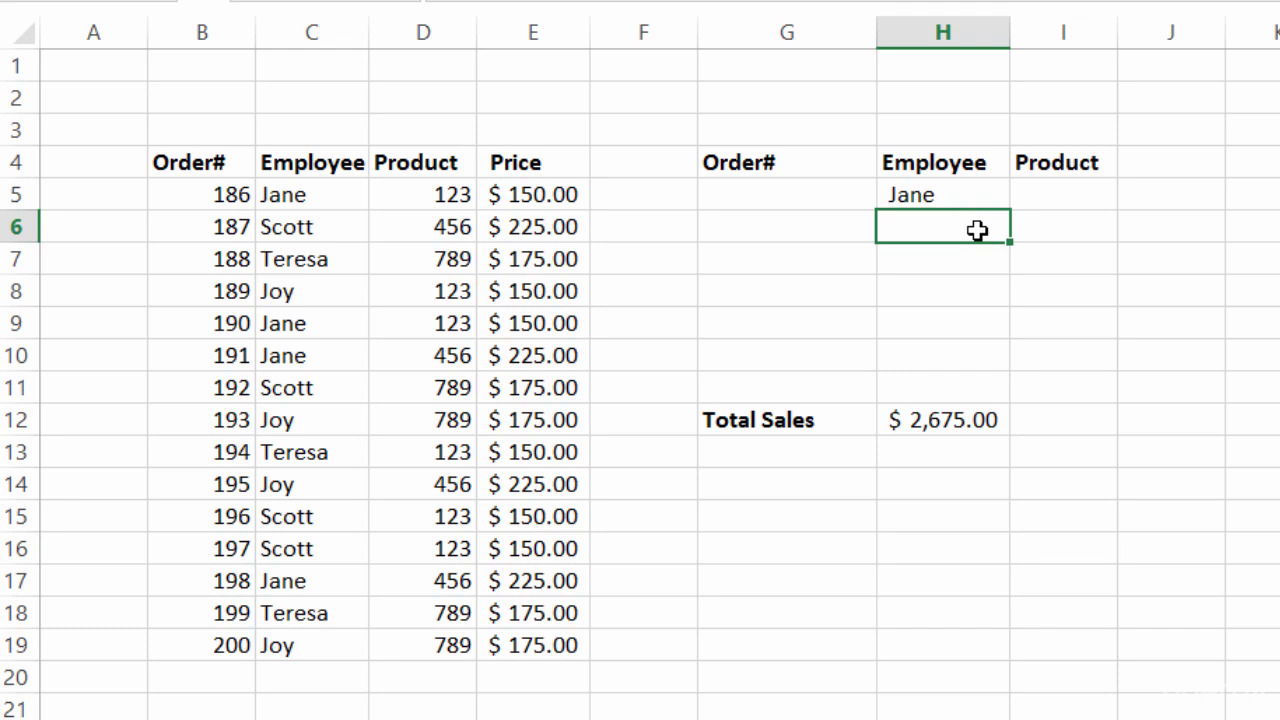
type("Scott")
key("Return")
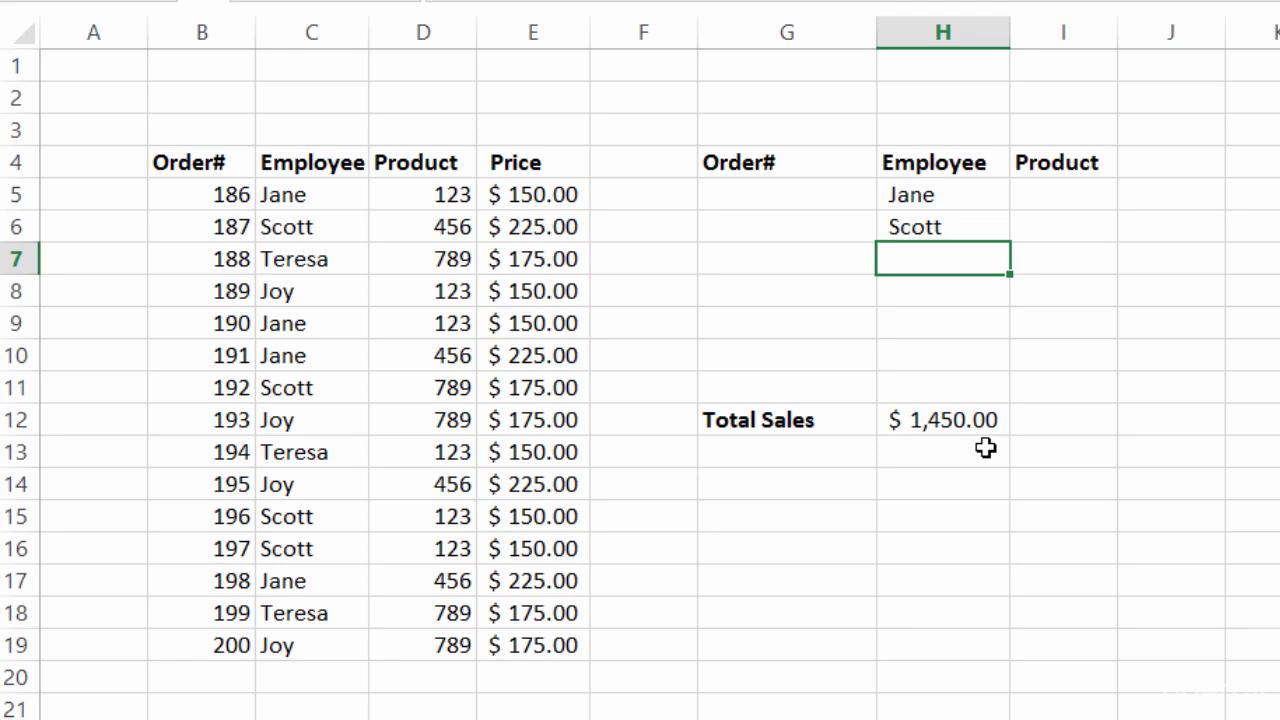
Step: Set the product criterion to 123 for both employees, in I5 and I6
left_click(1067, 194)
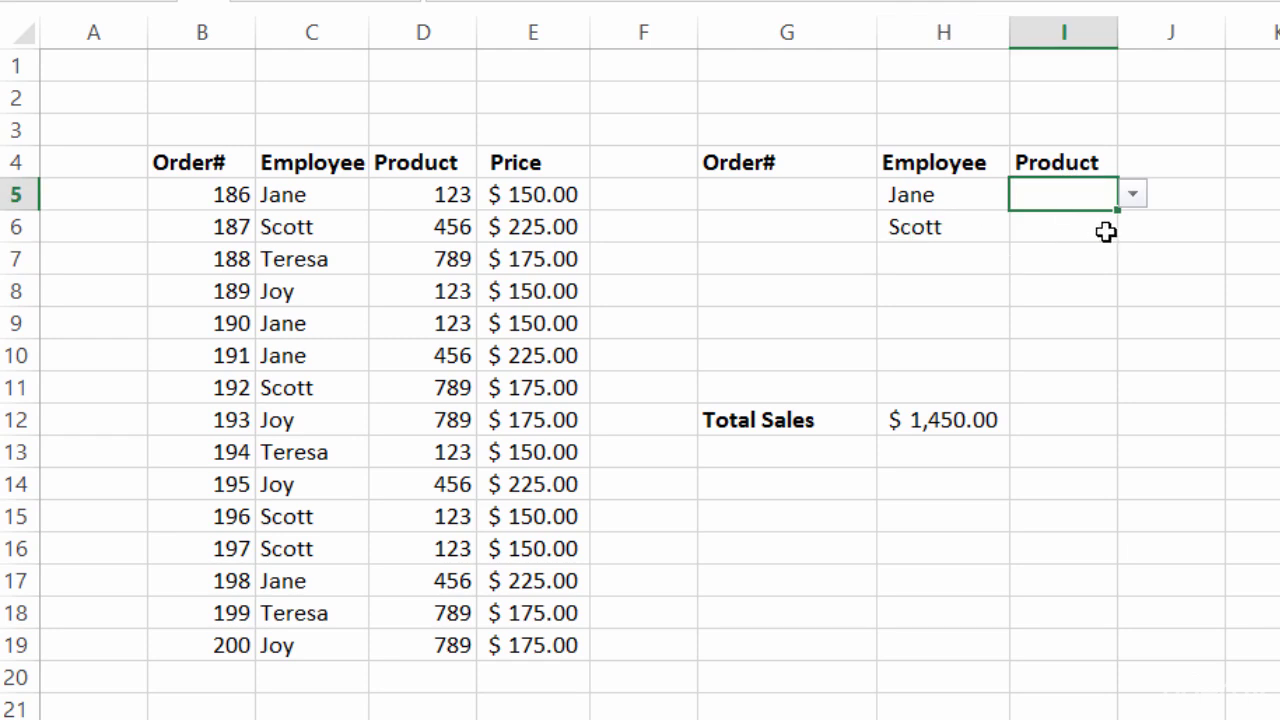
left_click(1133, 196)
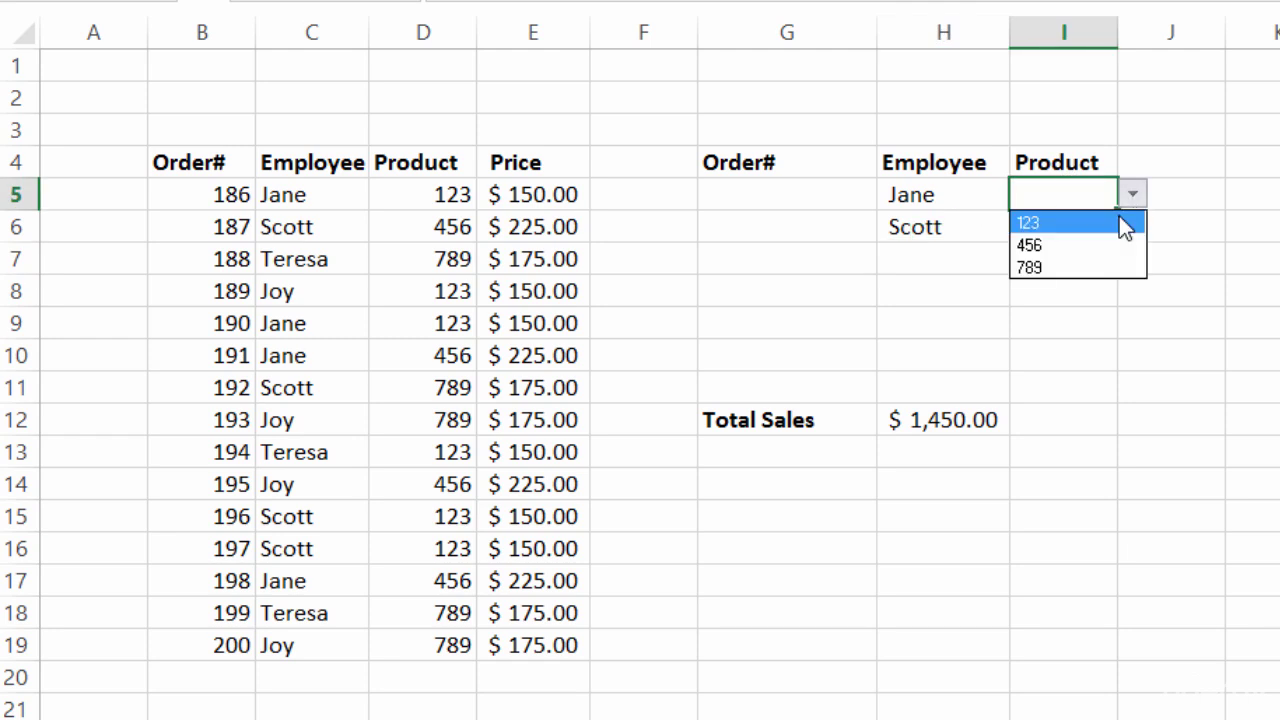
left_click(1119, 217)
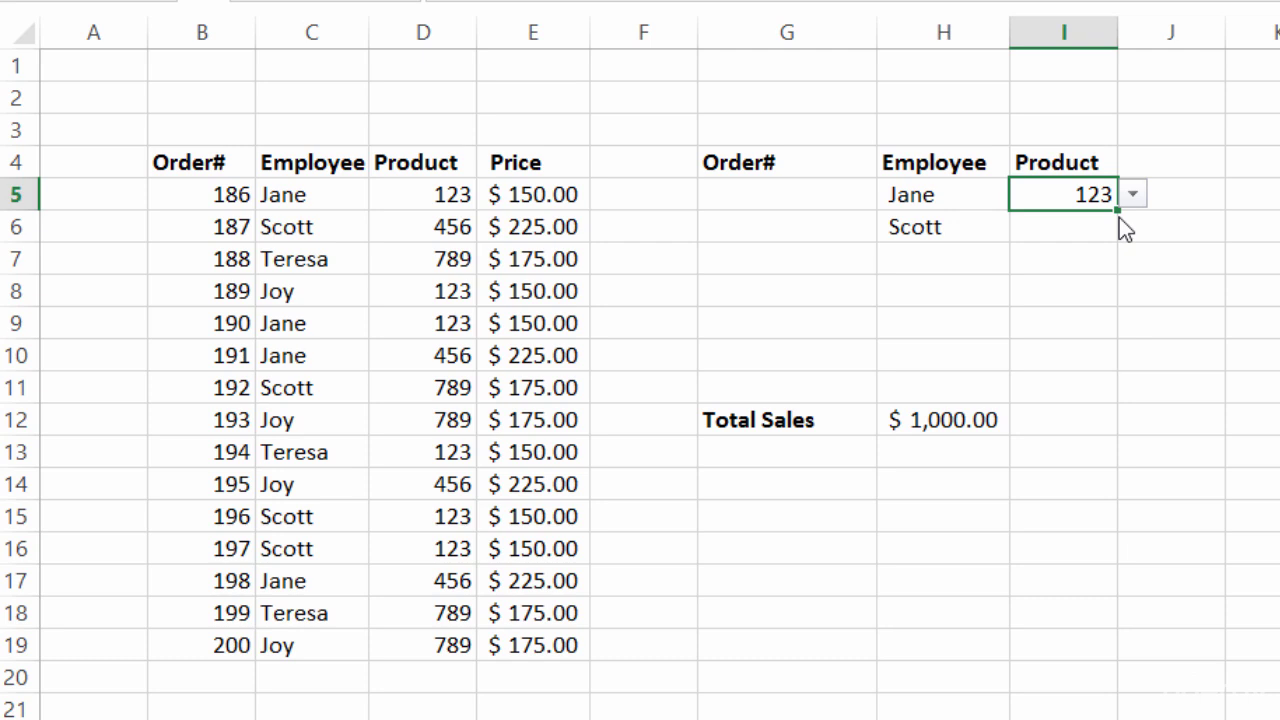
left_click(943, 420)
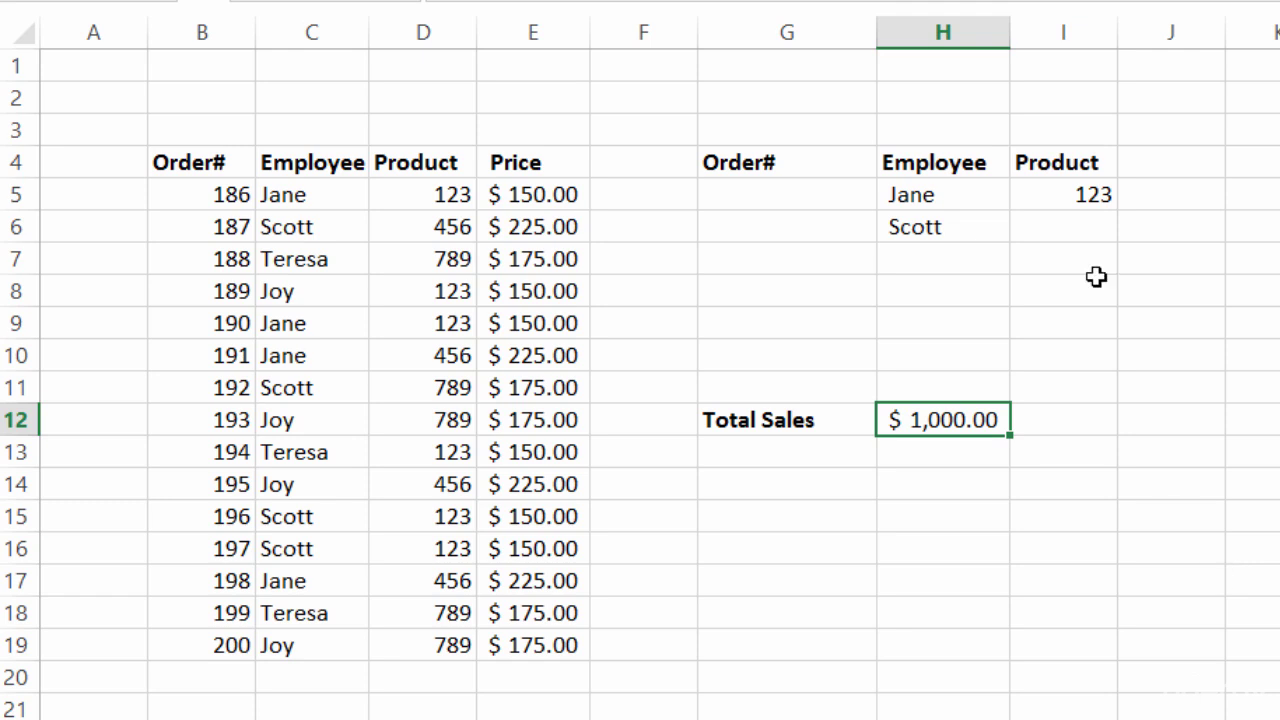
left_click(1057, 226)
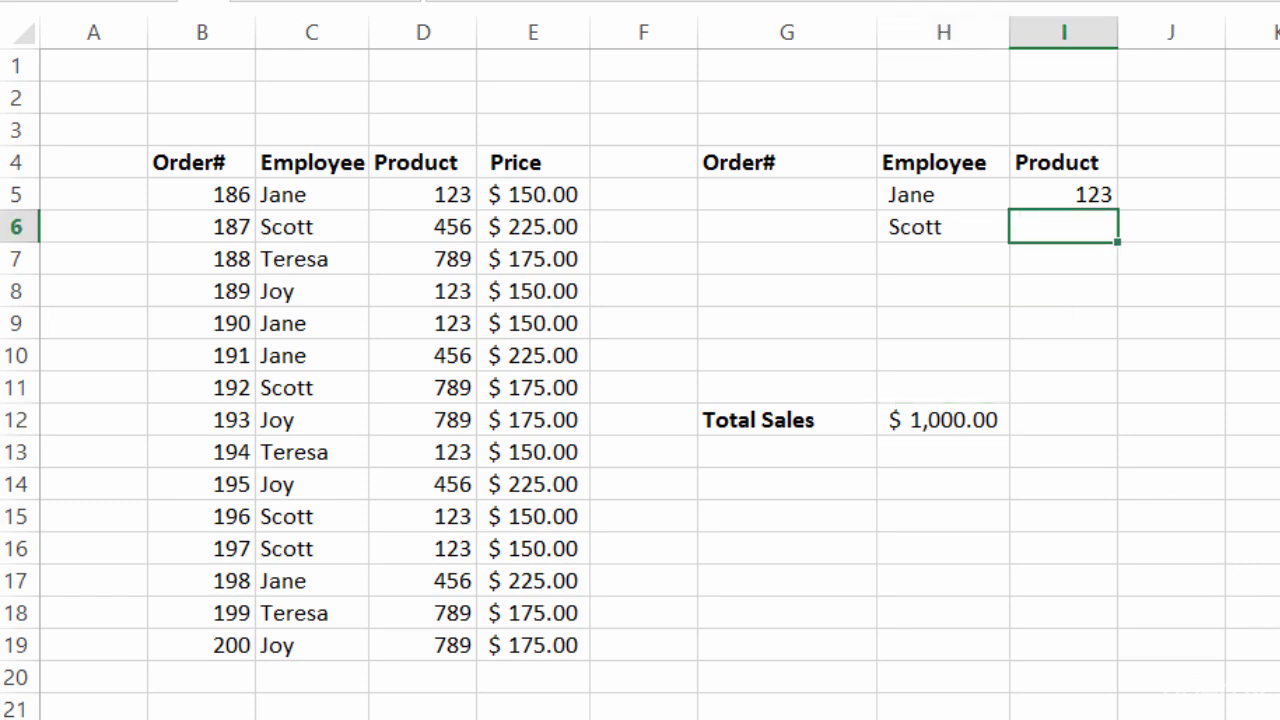
type("123")
key("Return")
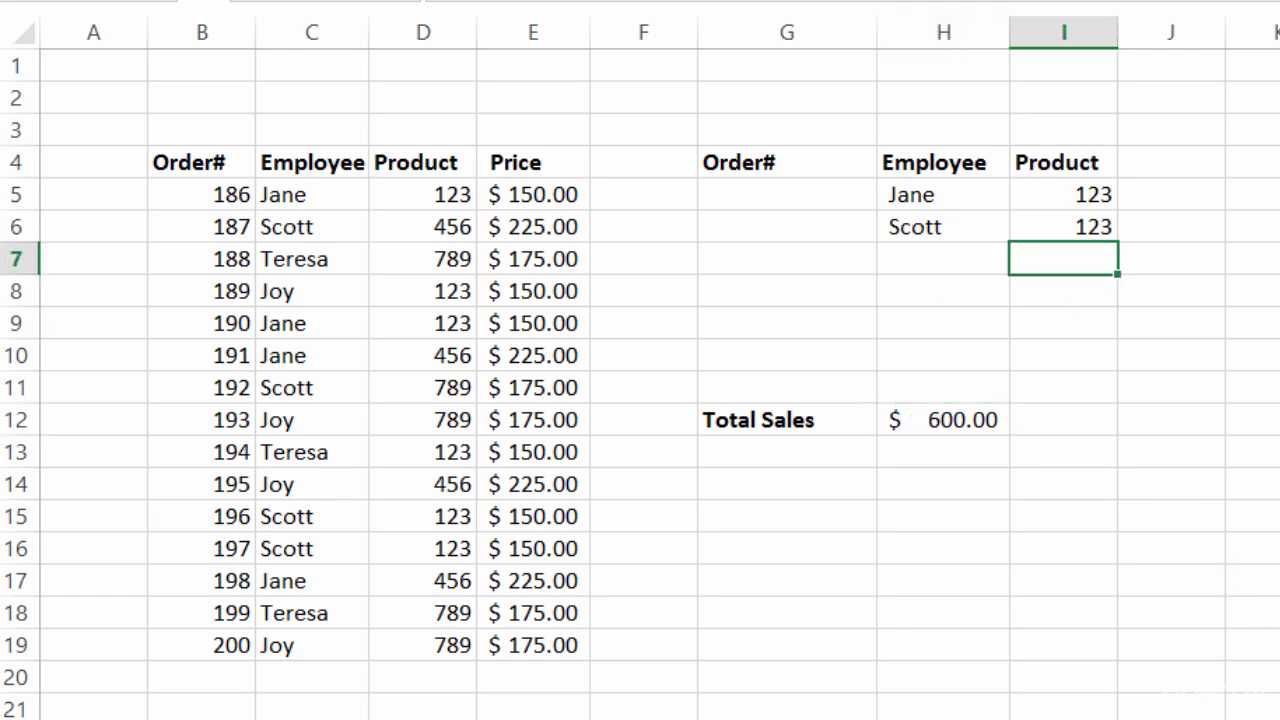